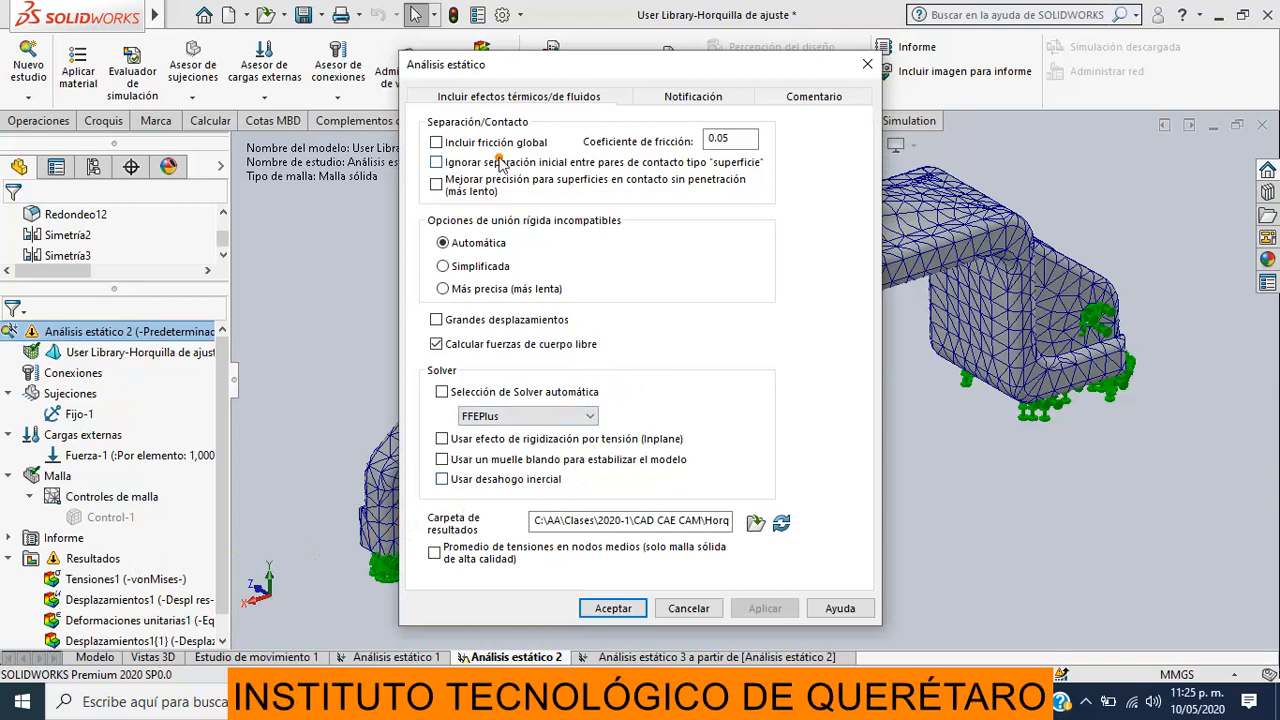
# Step: Set the static study's adaptive solution to Método-h with a 99 % accuracy level and a maximum of 5 loops, and accept the properties
pyautogui.click(529, 93)
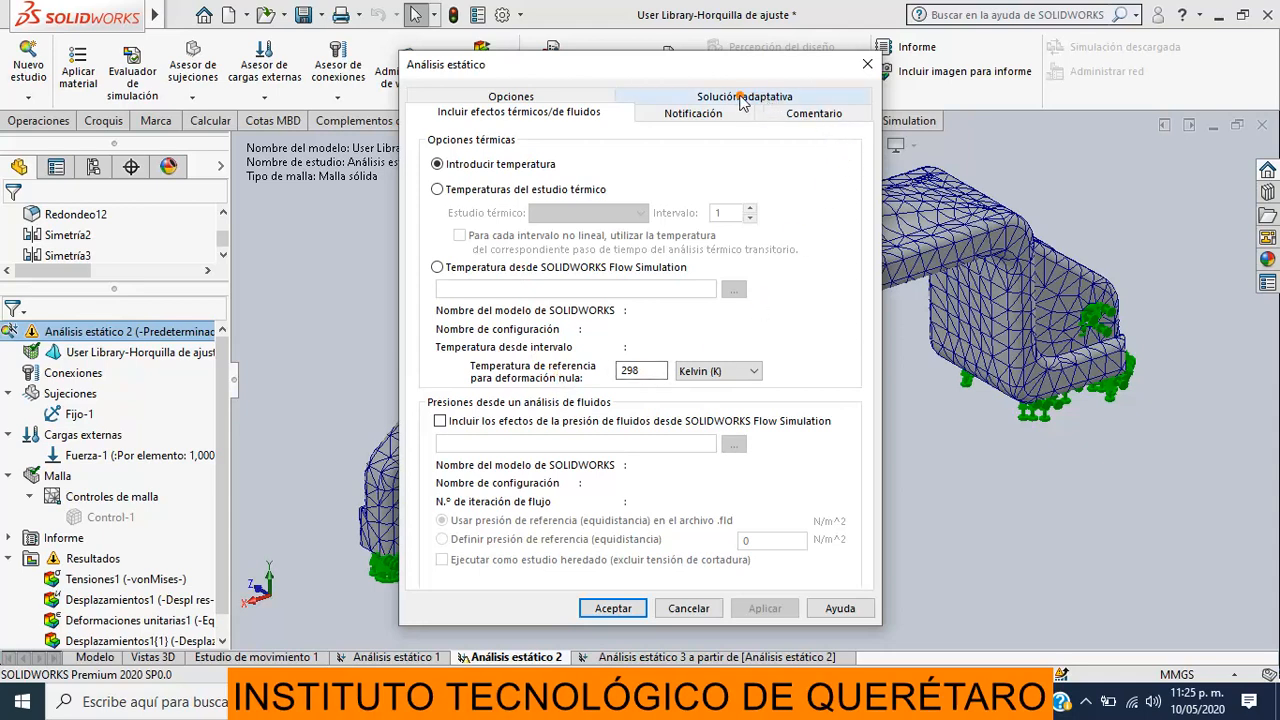
pyautogui.click(690, 97)
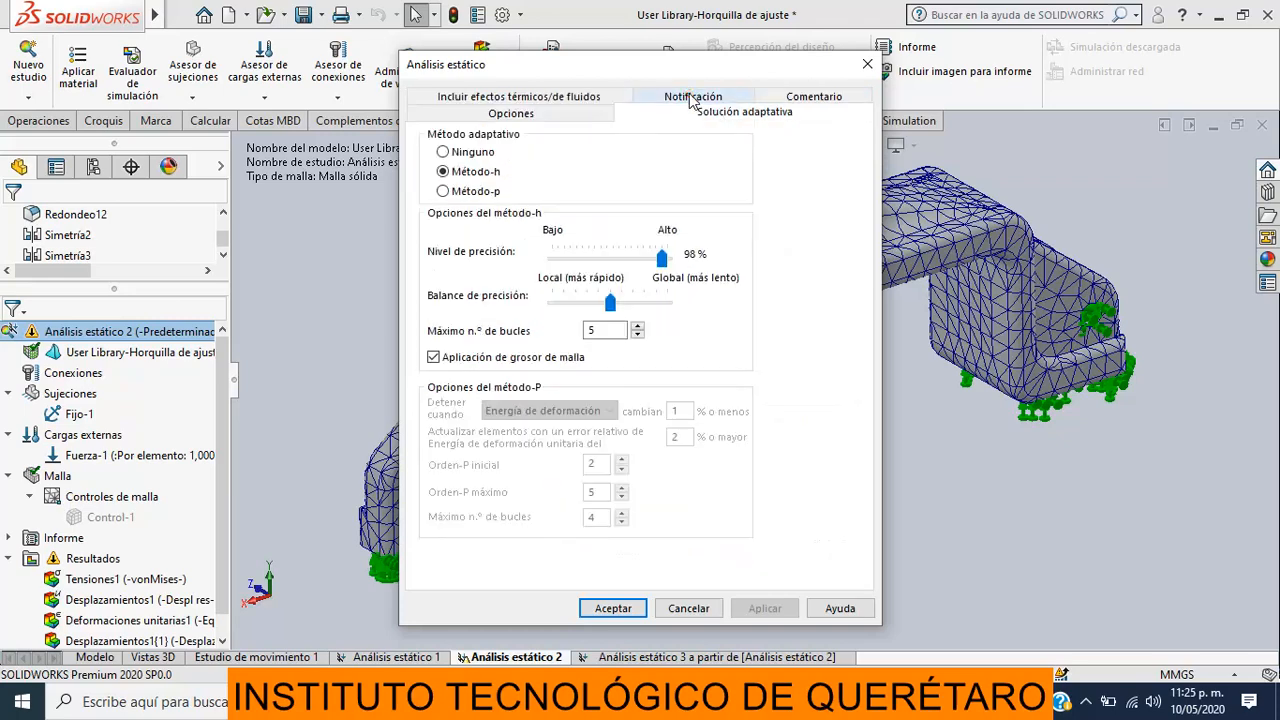
pyautogui.click(443, 152)
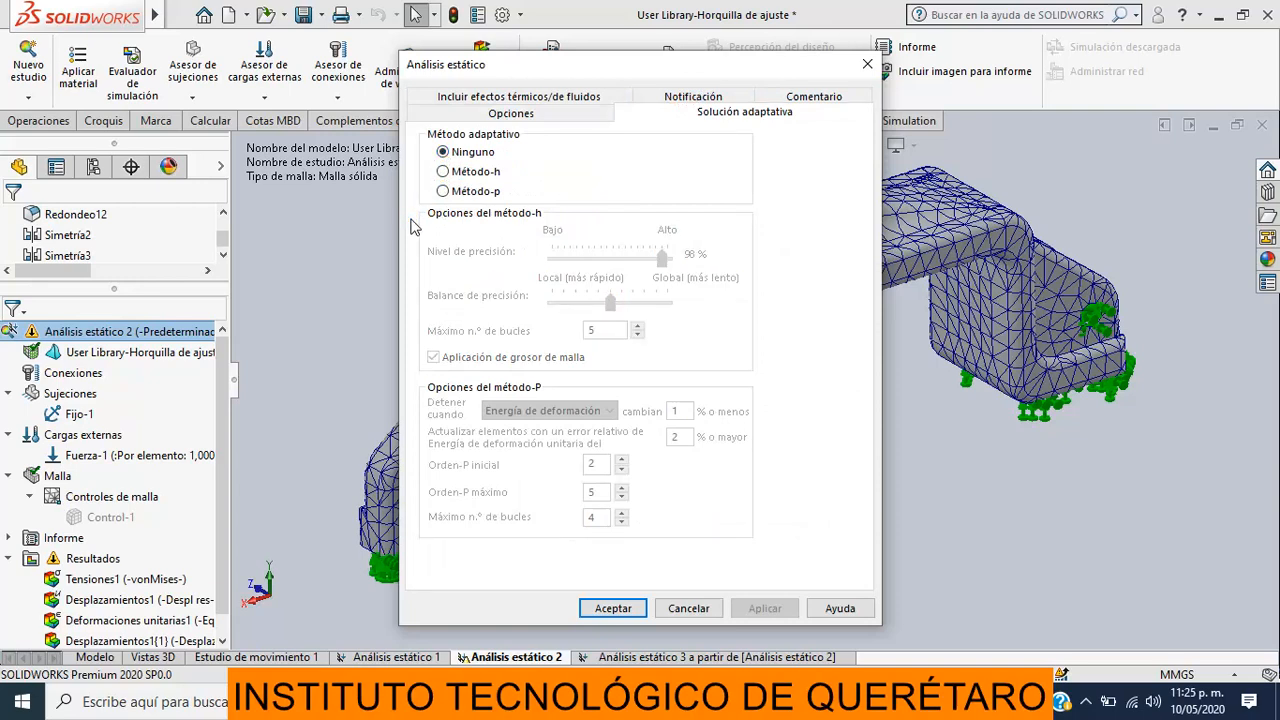
pyautogui.click(443, 172)
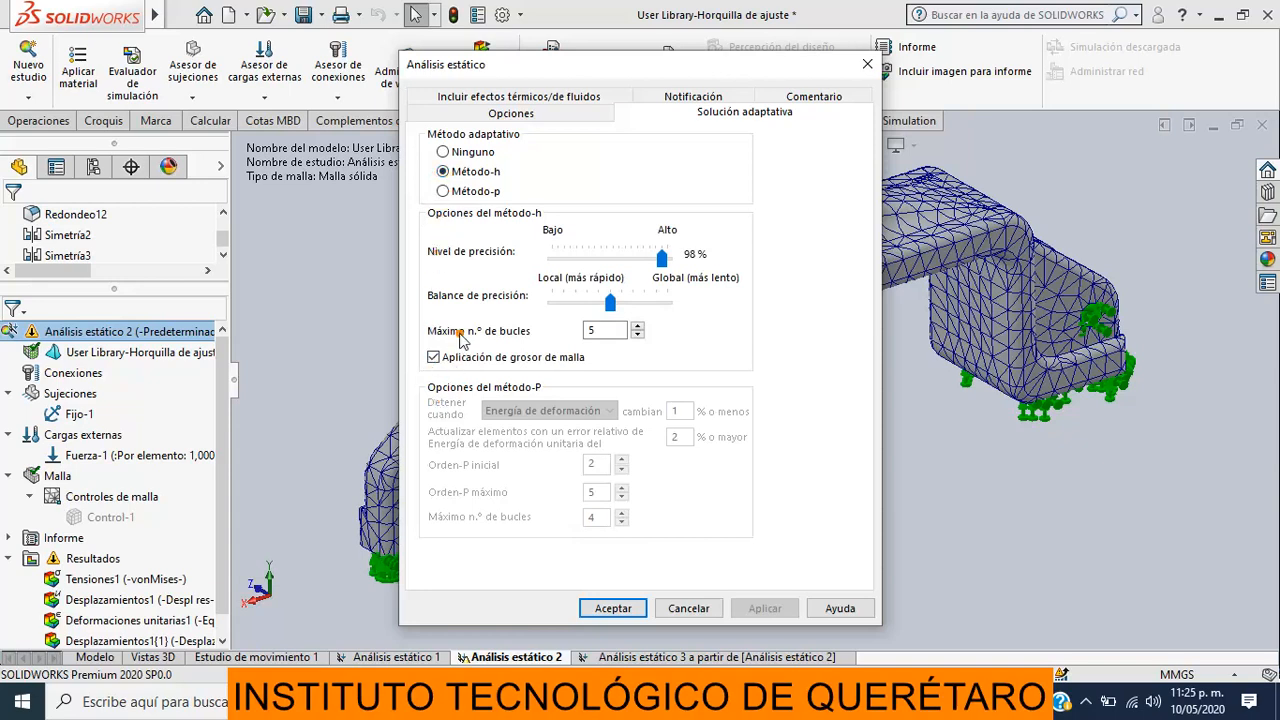
pyautogui.click(446, 191)
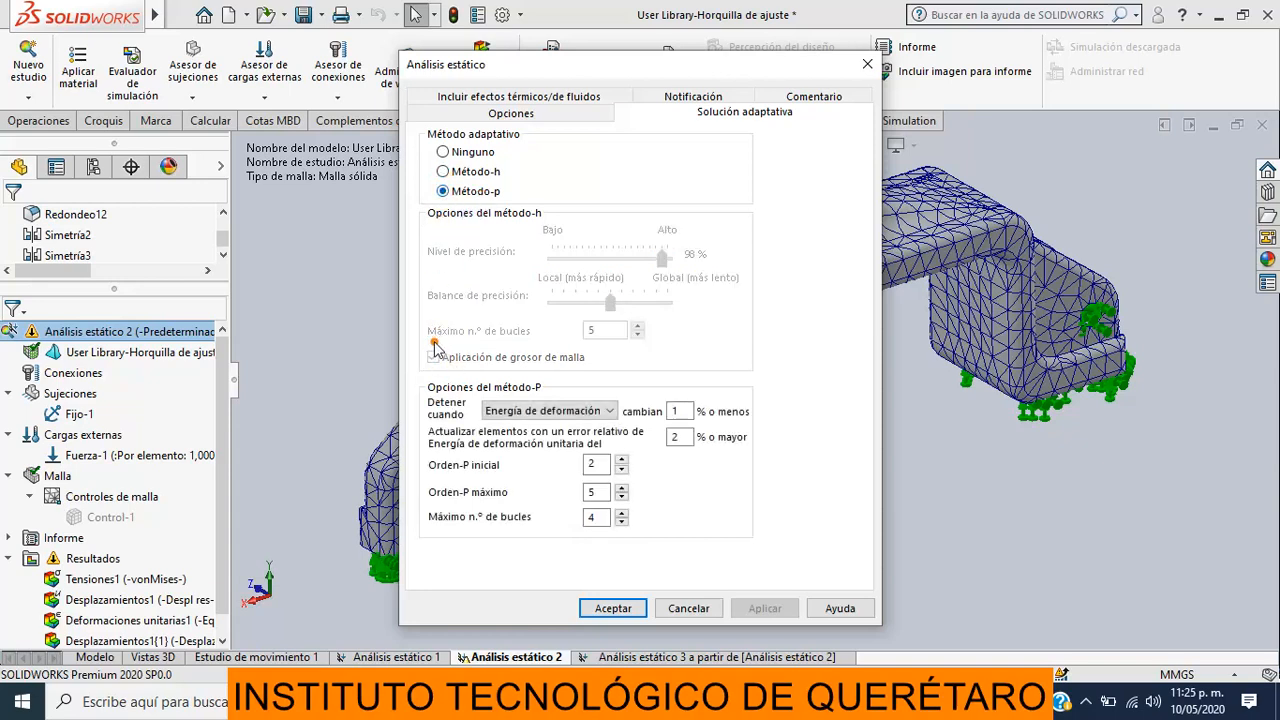
pyautogui.click(443, 172)
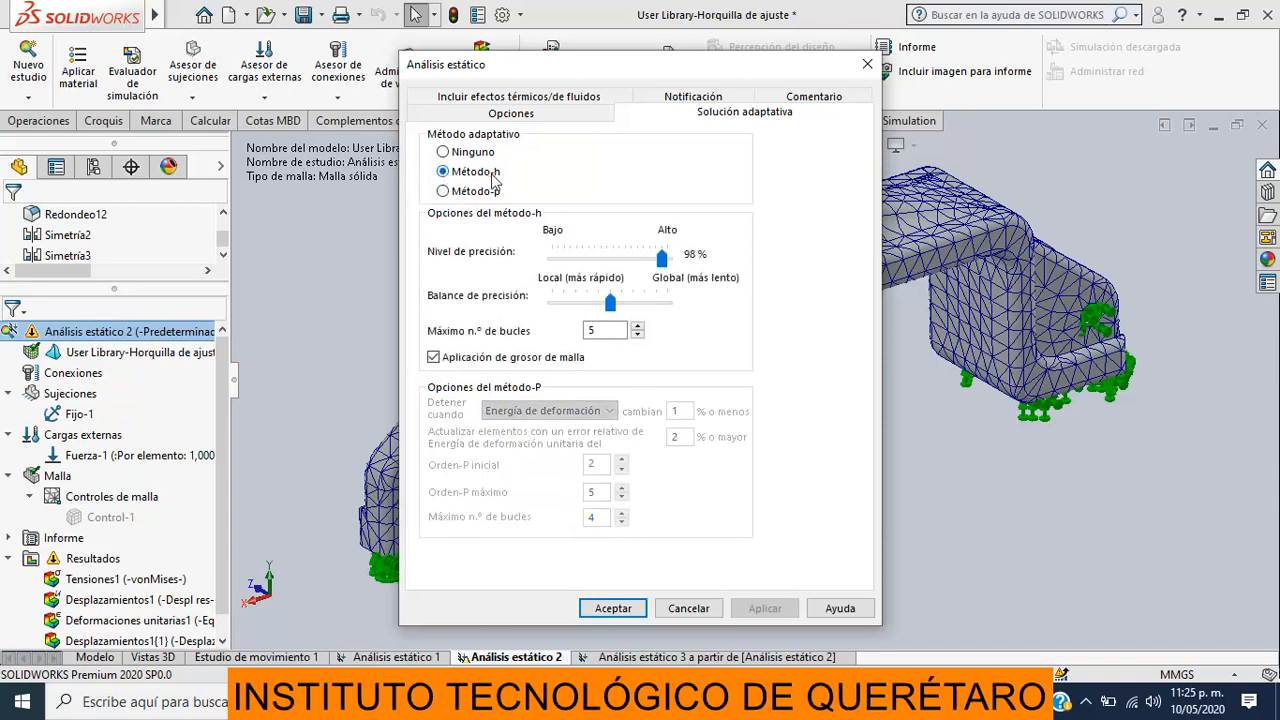
pyautogui.moveTo(662, 259); pyautogui.dragTo(669, 258)
pyautogui.click(600, 333)
pyautogui.moveTo(601, 333); pyautogui.dragTo(586, 333)
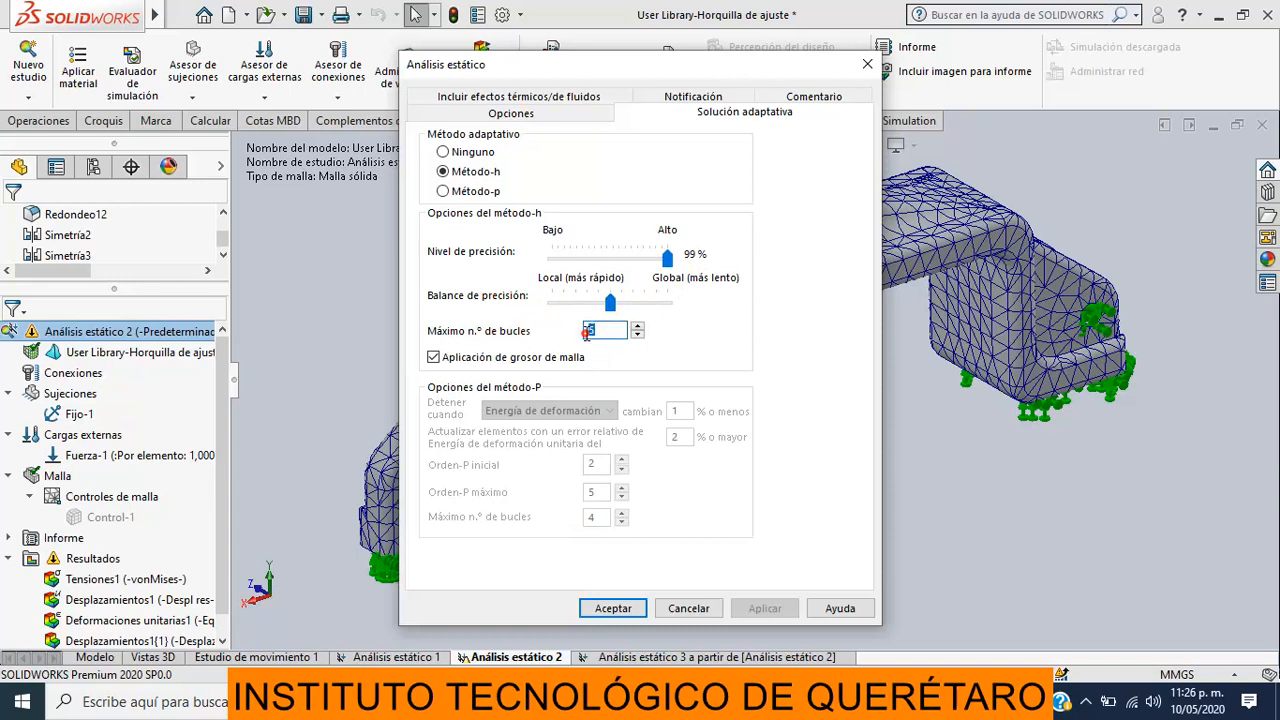
pyautogui.click(641, 327)
pyautogui.click(618, 608)
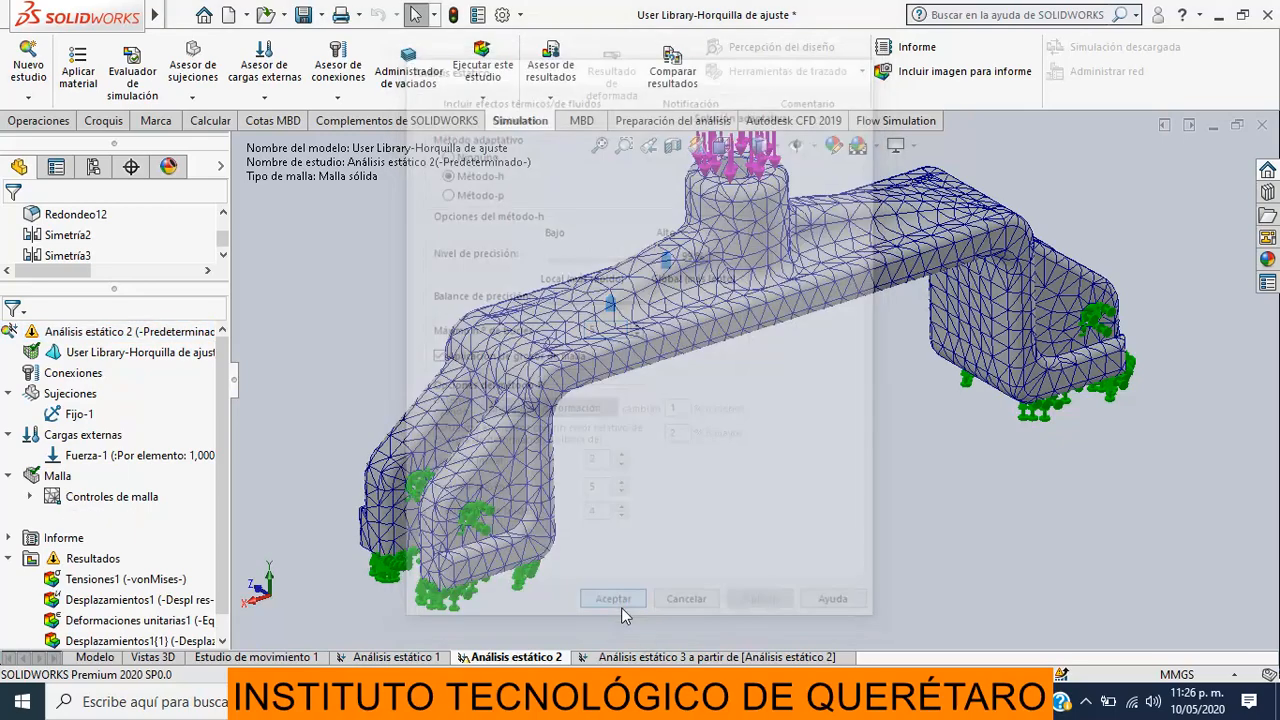
# Step: Remesh the fork model in Análisis estático 2 with the mesh density at its coarsest setting
pyautogui.rightClick(58, 476)
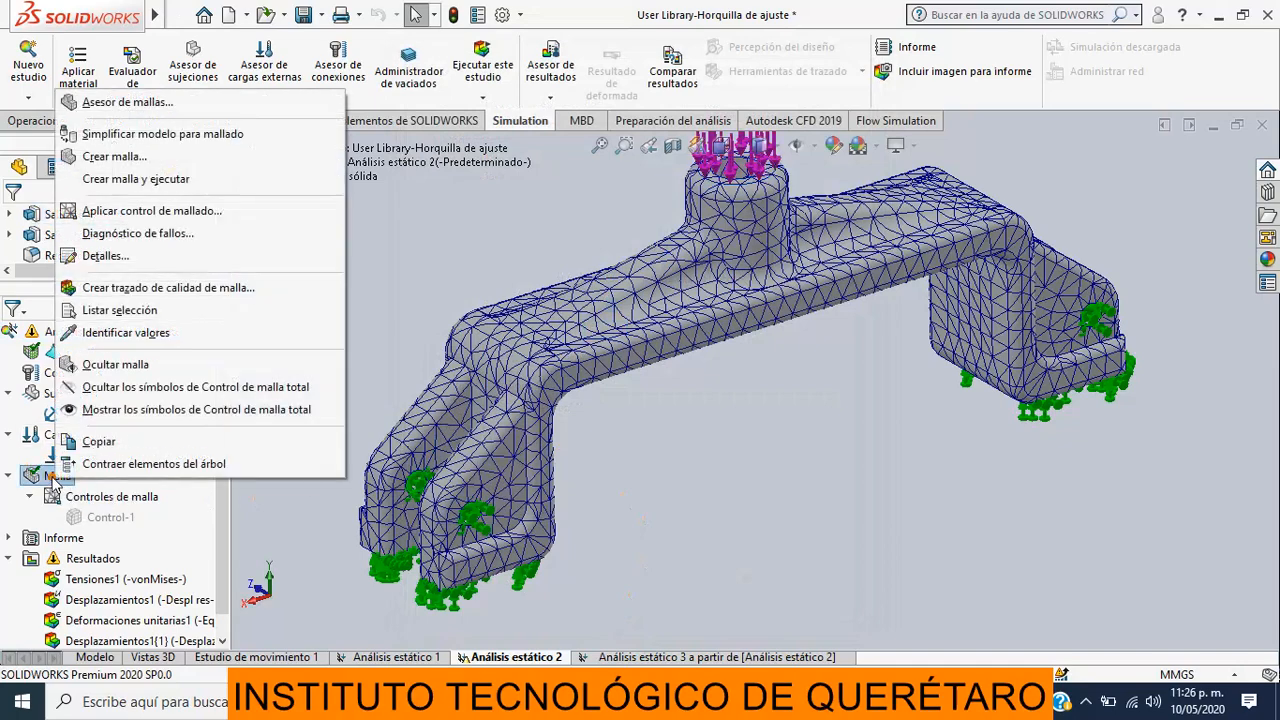
pyautogui.click(123, 158)
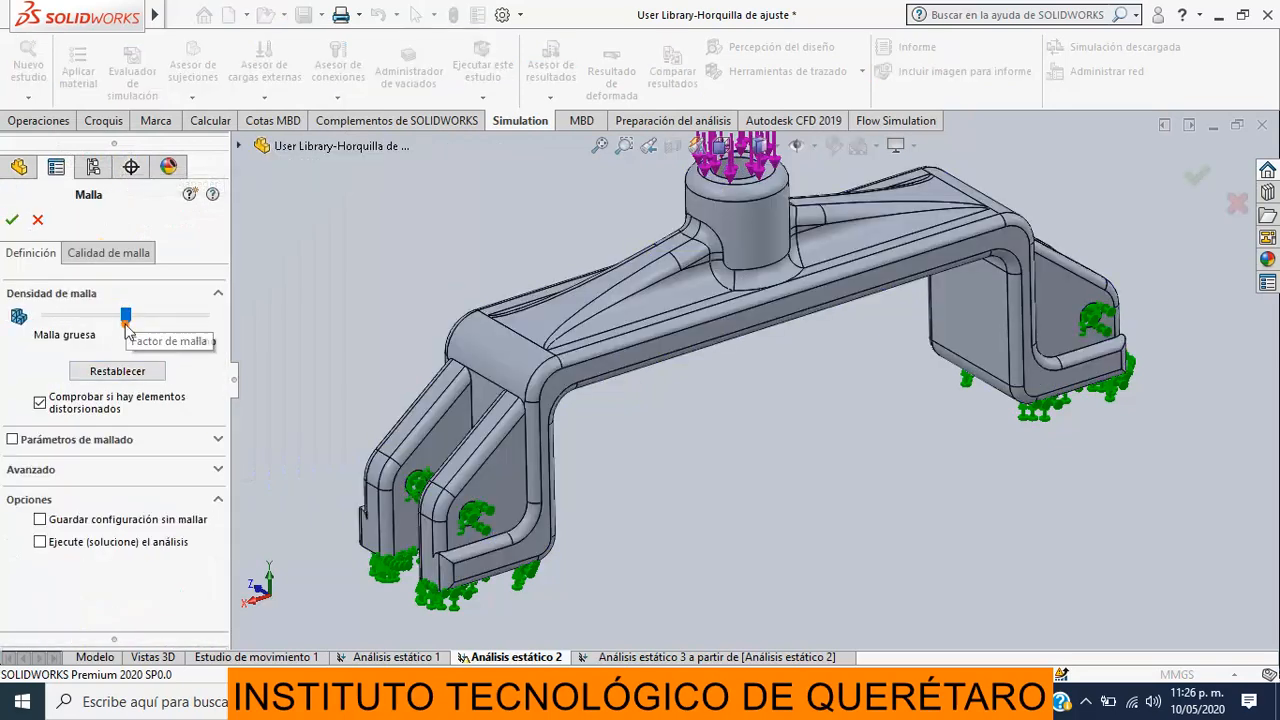
pyautogui.moveTo(126, 318); pyautogui.dragTo(38, 318)
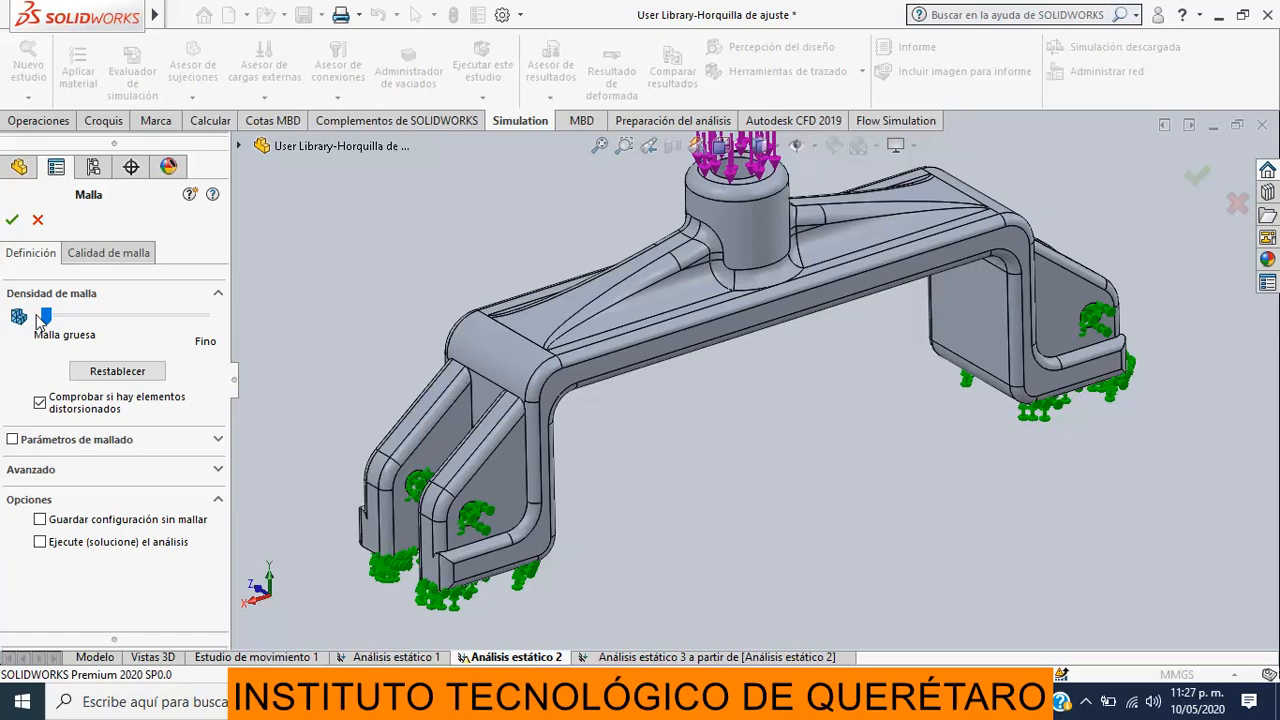
pyautogui.click(12, 219)
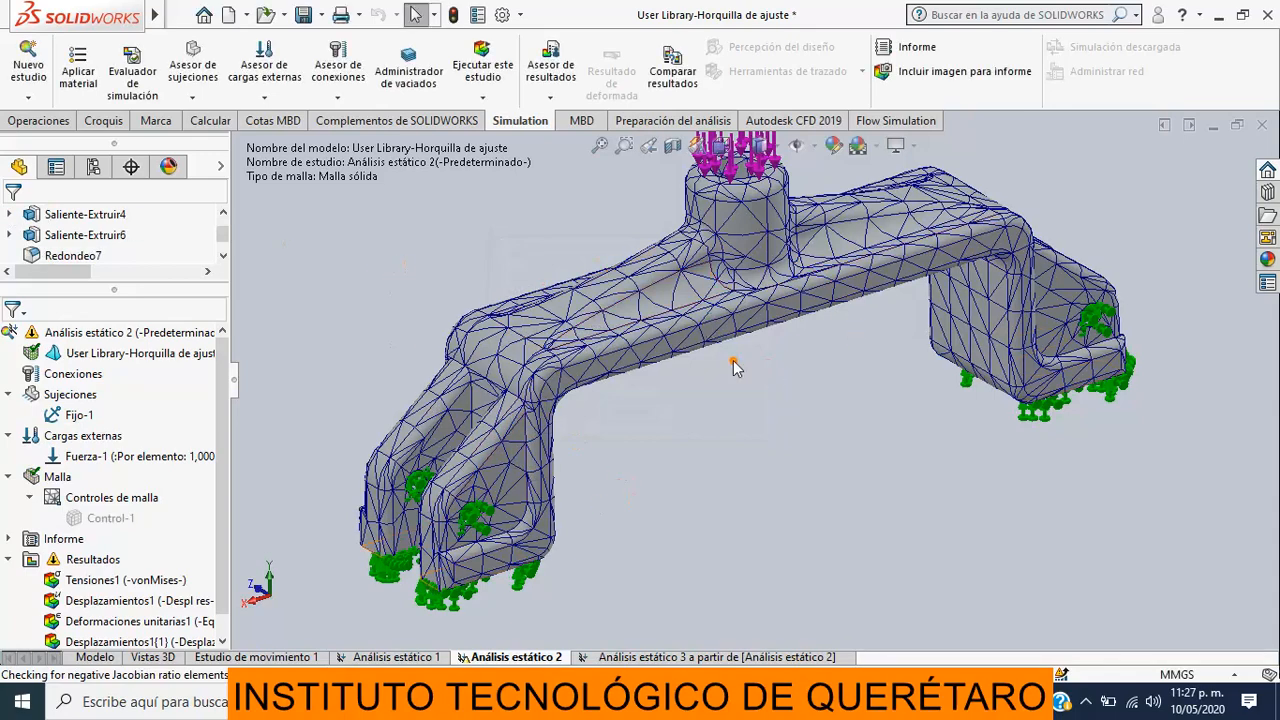
pyautogui.scroll(1, 950, 405)
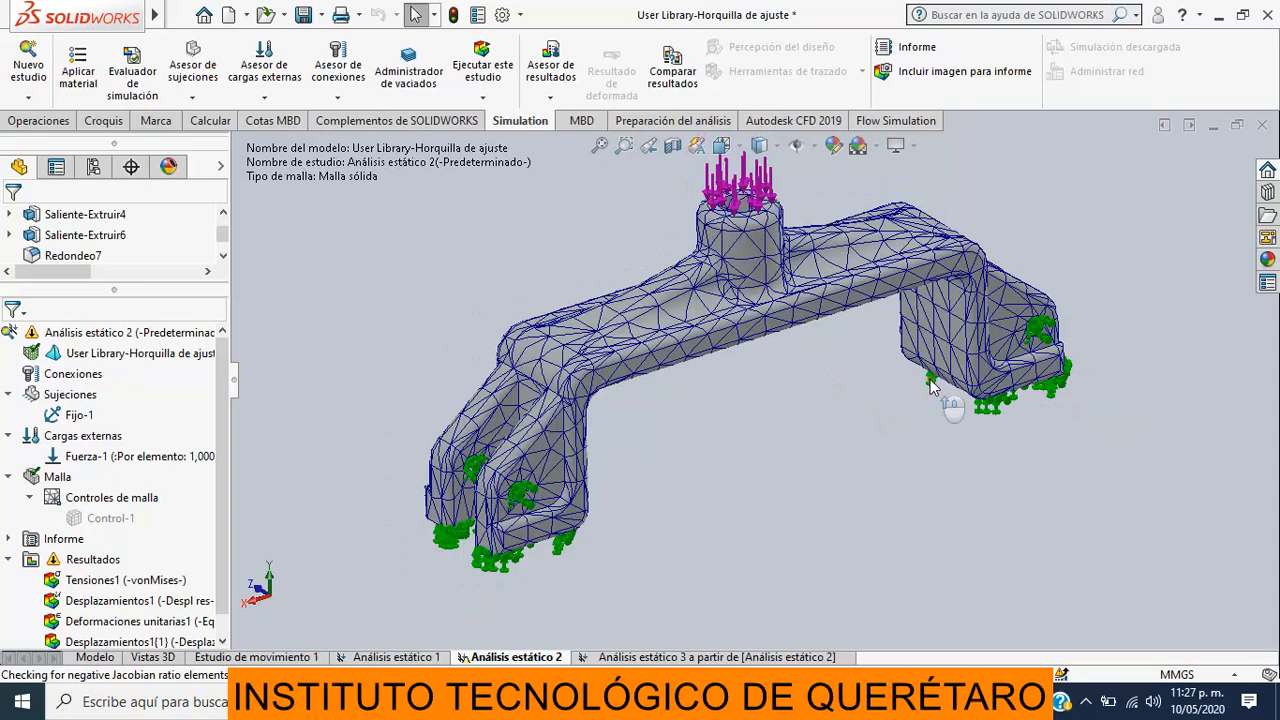
pyautogui.scroll(-2, 1005, 360)
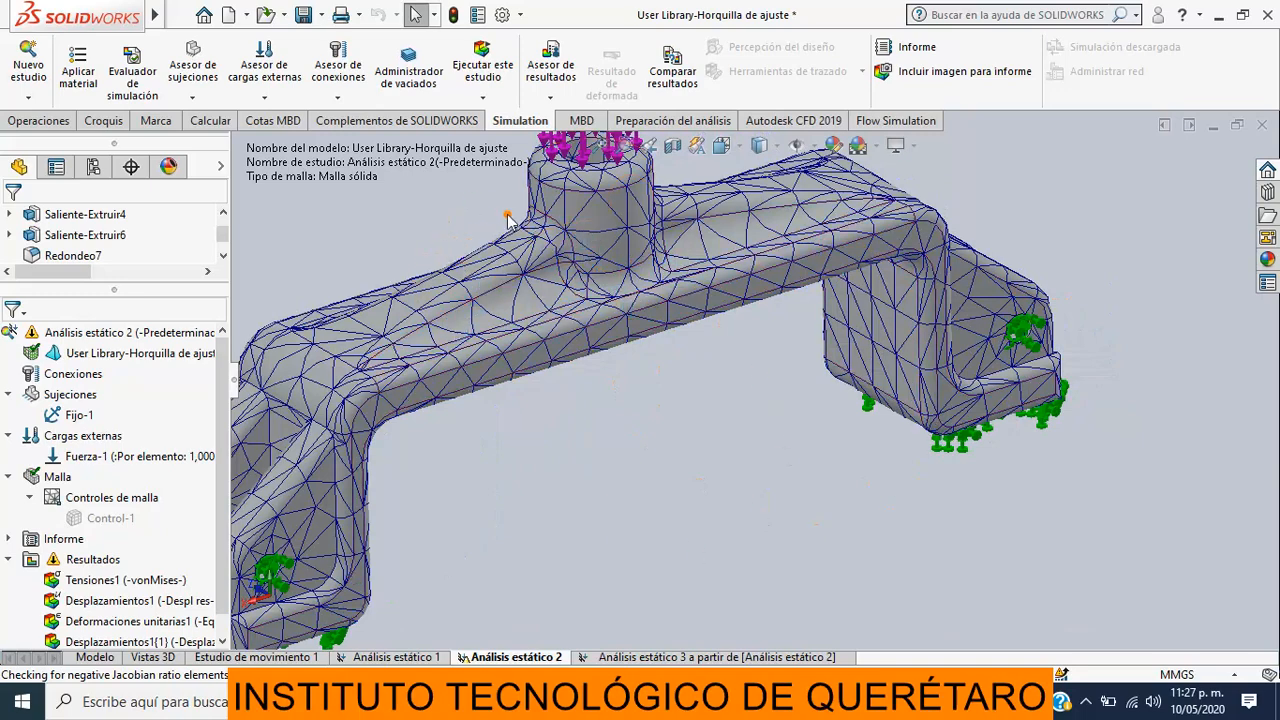
# Step: Run Análisis estático 2 with the Tensiones1 (von Mises) plot selected, moving the solver progress window clear of the model
pyautogui.click(93, 582)
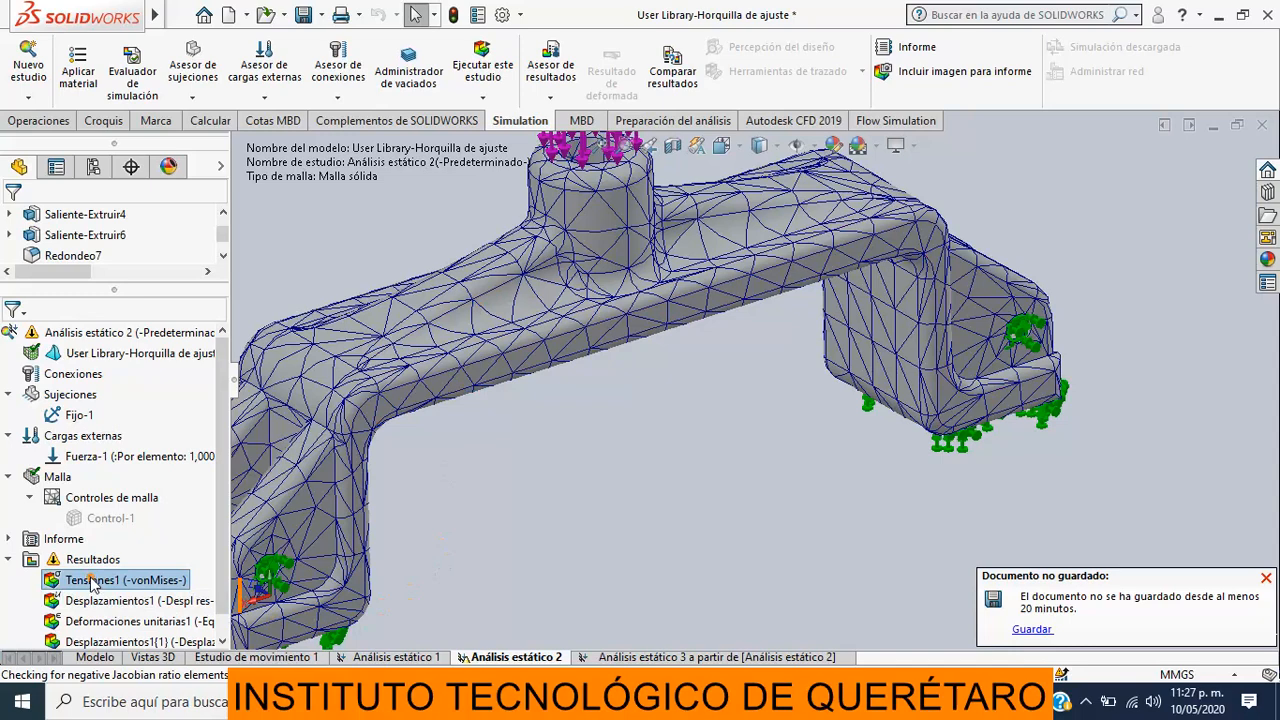
pyautogui.click(500, 62)
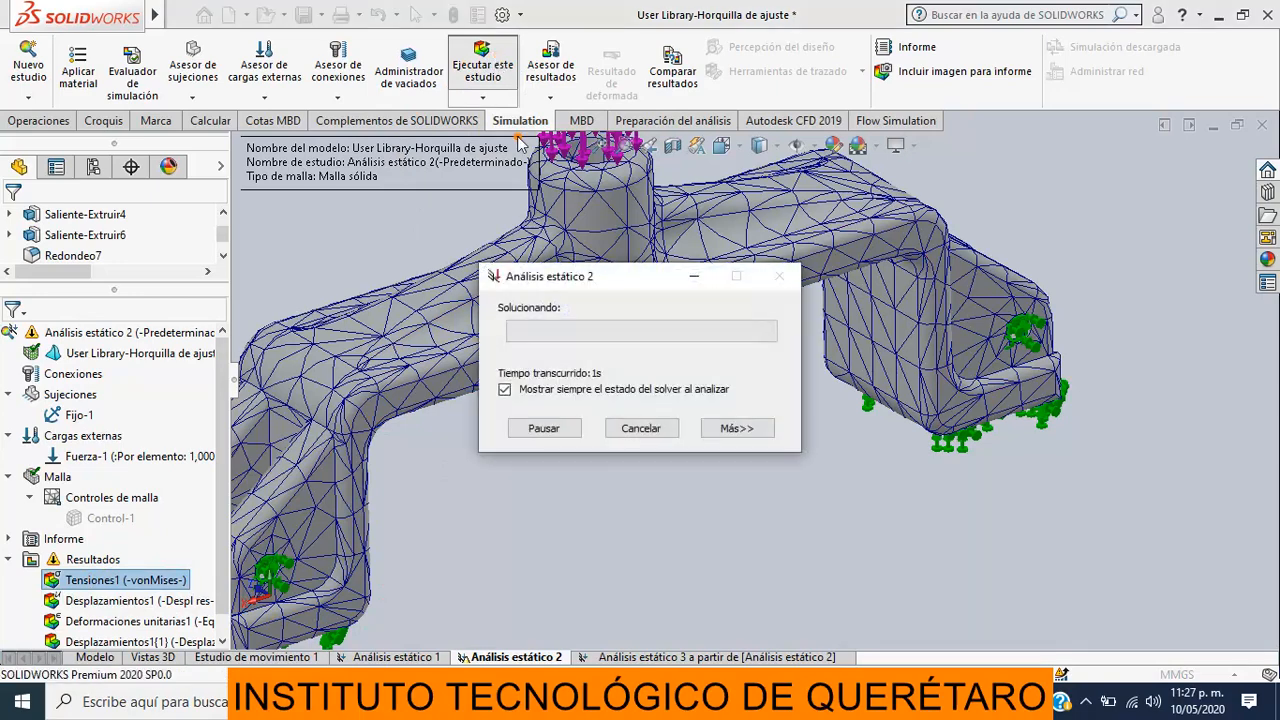
pyautogui.moveTo(652, 250); pyautogui.dragTo(722, 382)
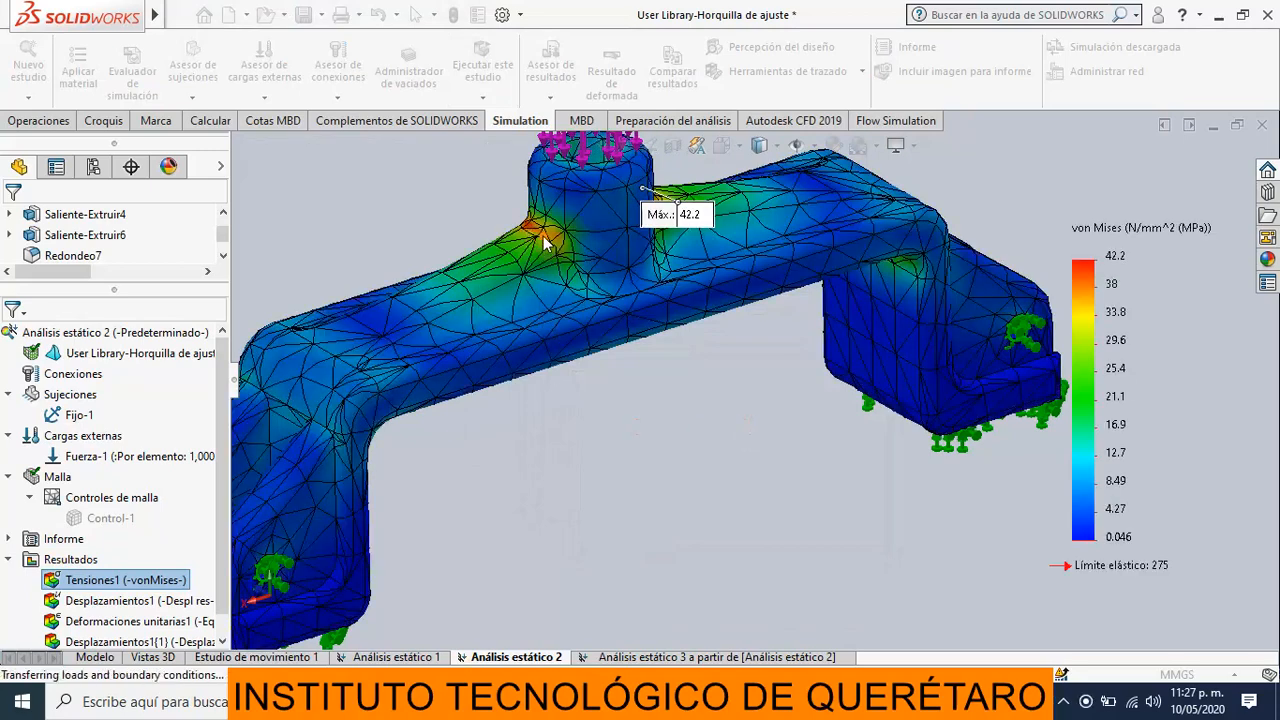
pyautogui.moveTo(632, 289); pyautogui.dragTo(720, 412)
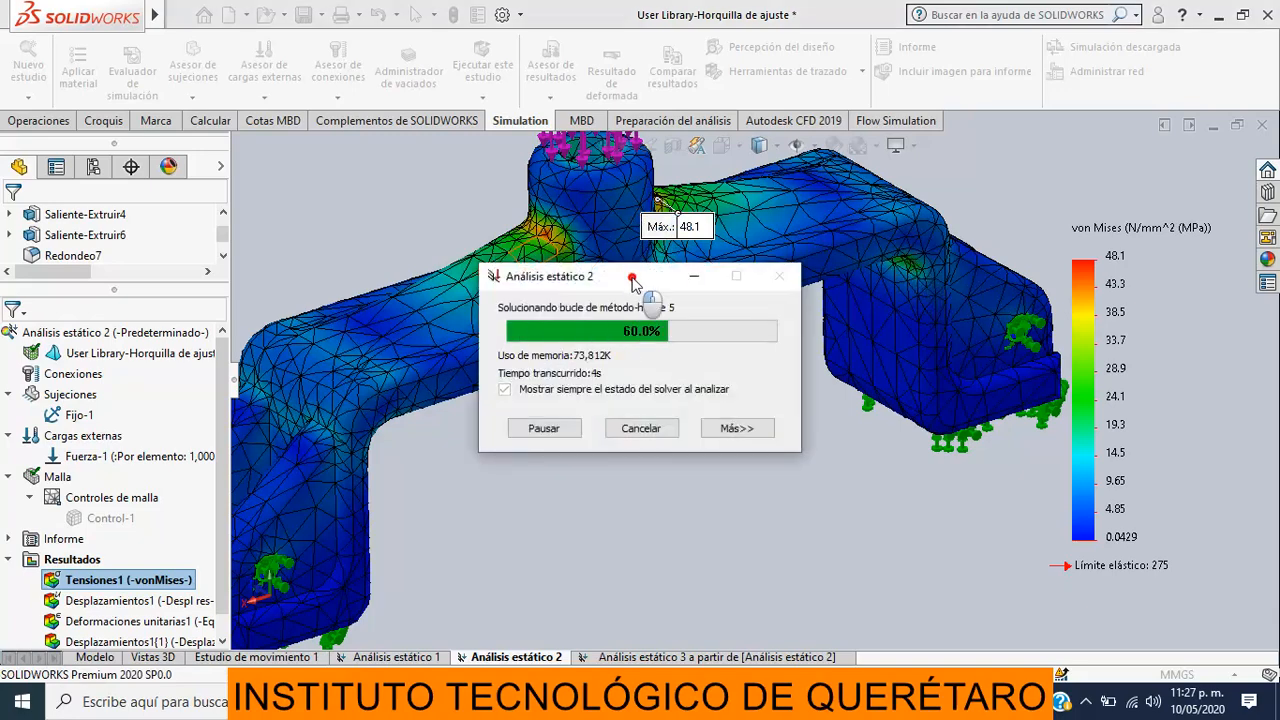
pyautogui.moveTo(632, 279); pyautogui.dragTo(727, 384)
pyautogui.click(737, 531)
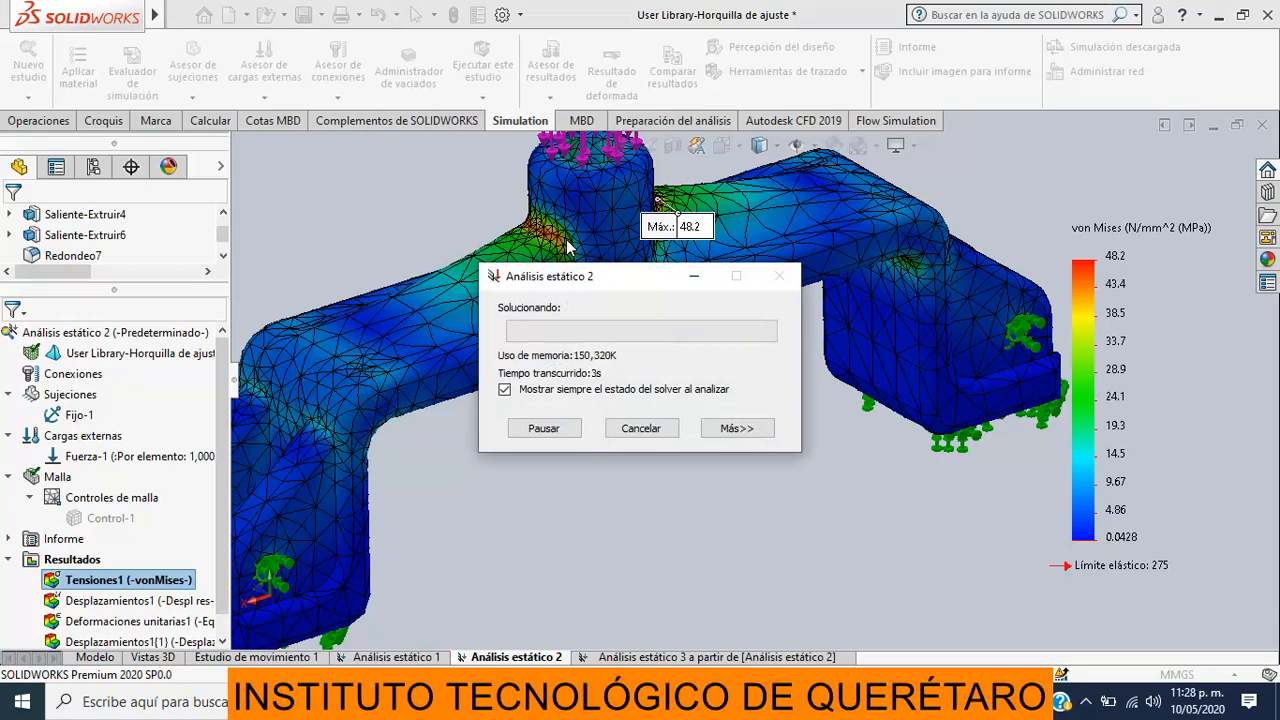
pyautogui.moveTo(609, 278); pyautogui.dragTo(609, 399)
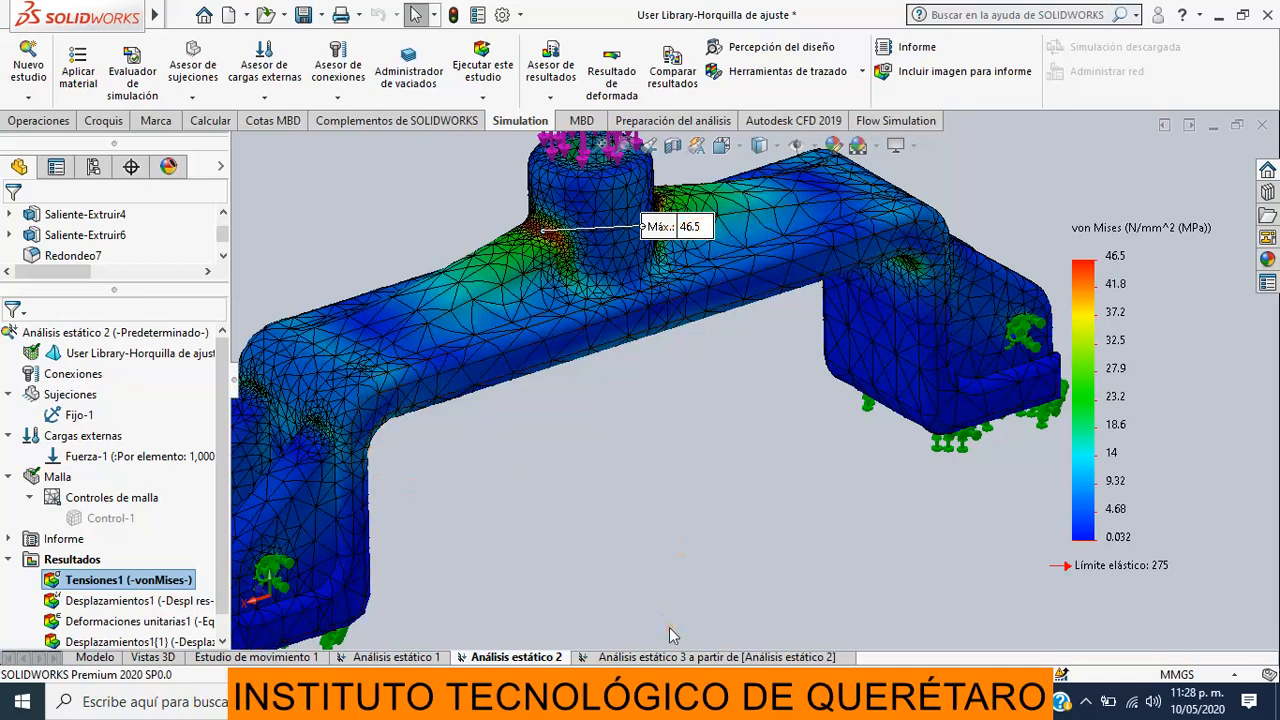
# Step: Examine the von Mises stresses and adaptive mesh refinement around the leg-top fillets and the inner bend beneath the arm
pyautogui.scroll(3, 657, 500)
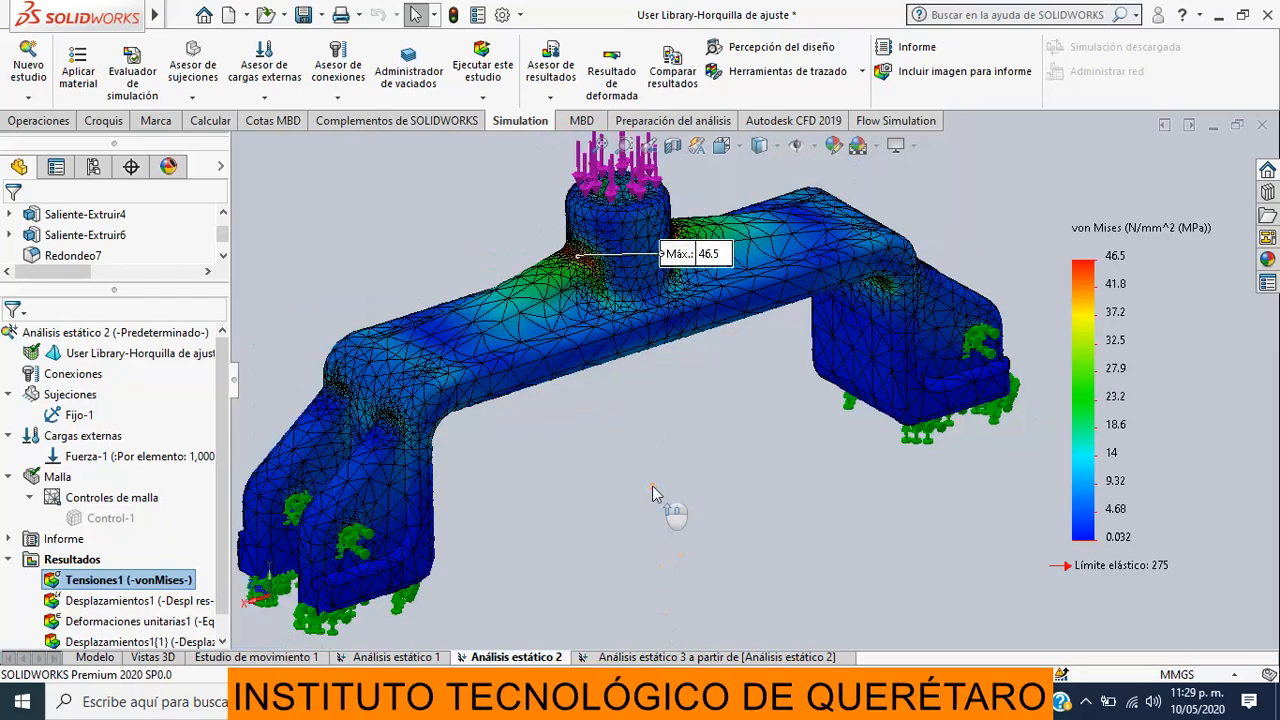
pyautogui.moveTo(640, 384); pyautogui.dragTo(751, 457, button='middle')
pyautogui.scroll(-3, 757, 460)
pyautogui.scroll(-5, 757, 460)
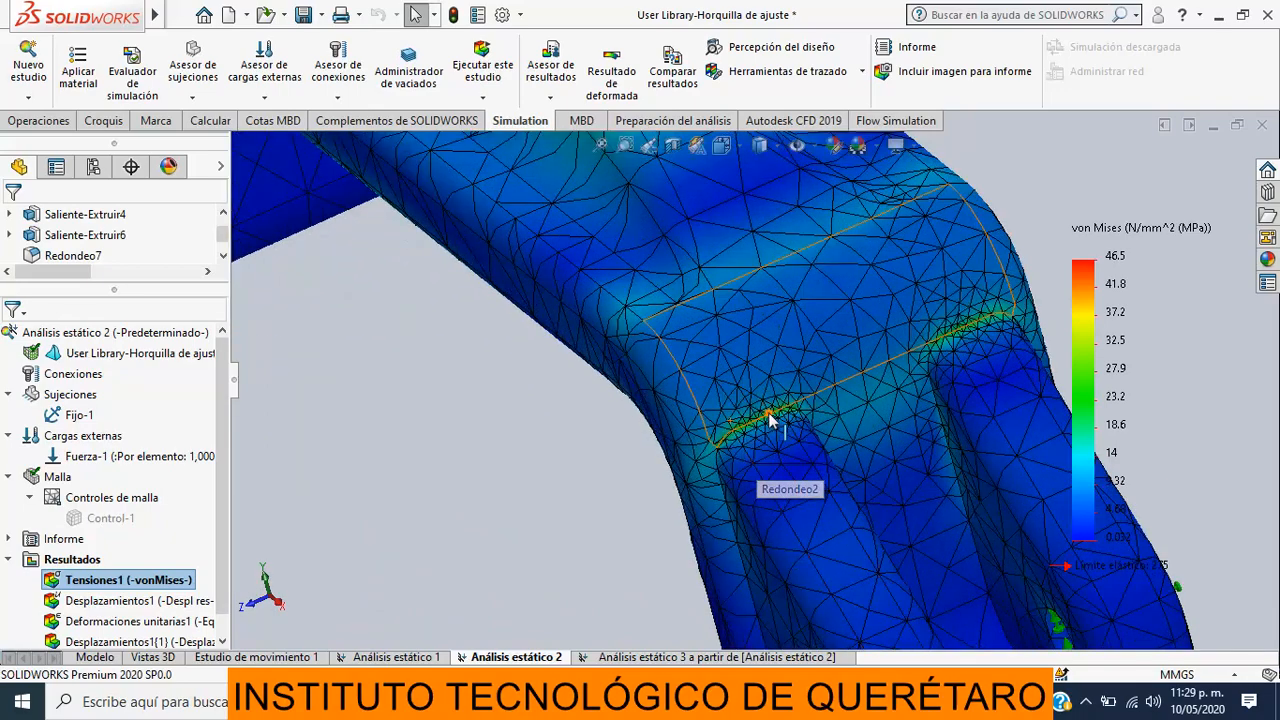
pyautogui.scroll(3, 902, 461)
pyautogui.scroll(3, 902, 461)
pyautogui.moveTo(902, 461); pyautogui.dragTo(898, 360, button='middle')
pyautogui.scroll(-3, 671, 428)
pyautogui.scroll(5, 671, 428)
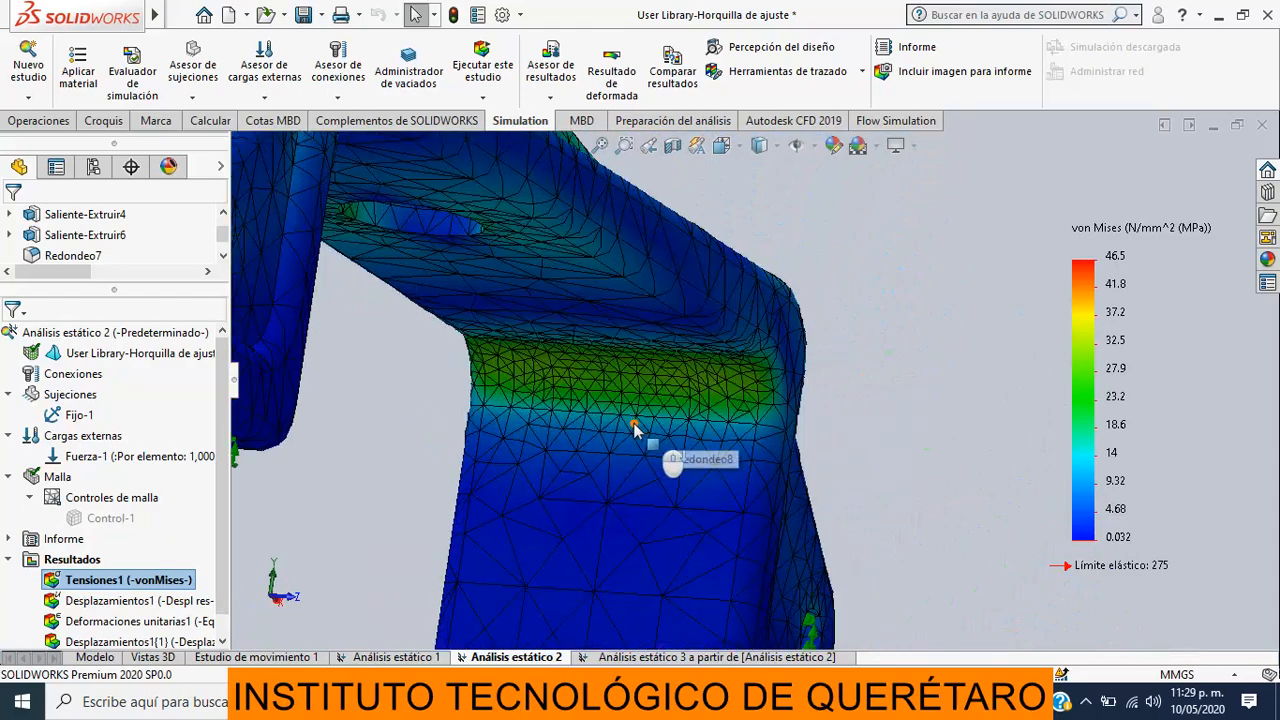
pyautogui.moveTo(592, 412); pyautogui.dragTo(564, 491, button='middle')
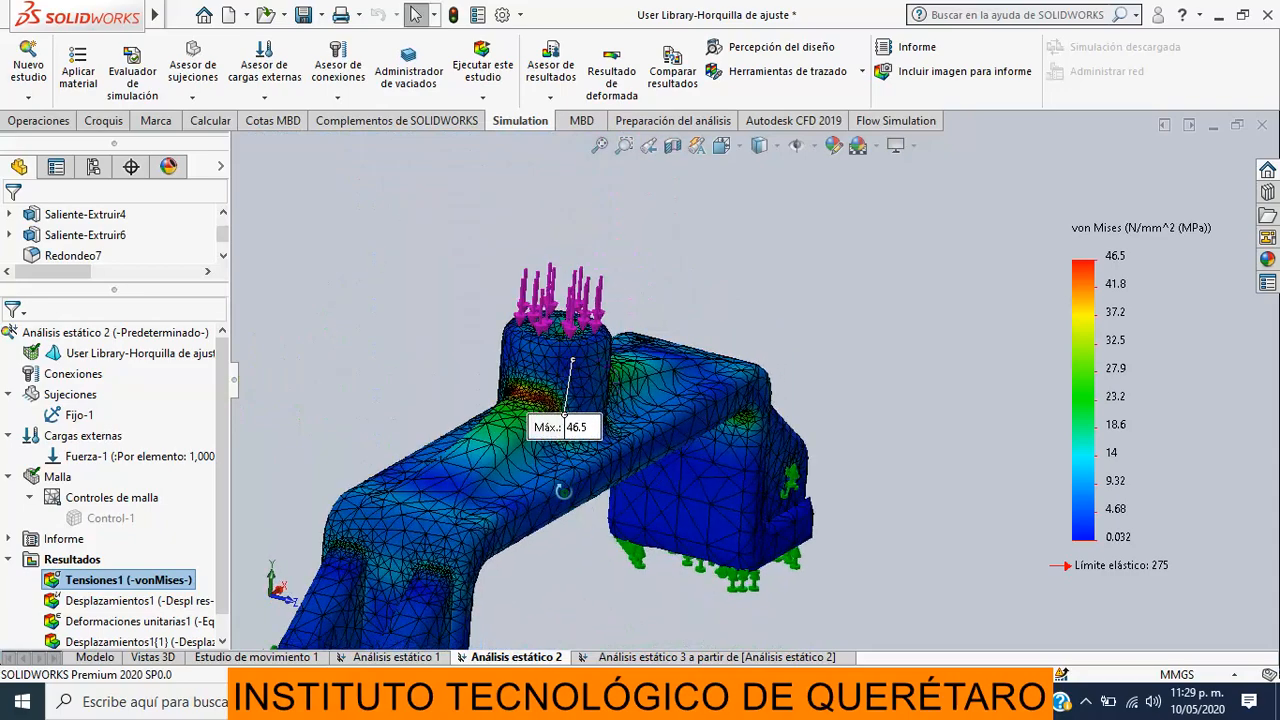
# Step: Compare the mesh density and von Mises stresses on the legs, feet, sloping rib and boss base of the fork
pyautogui.scroll(2, 613, 585)
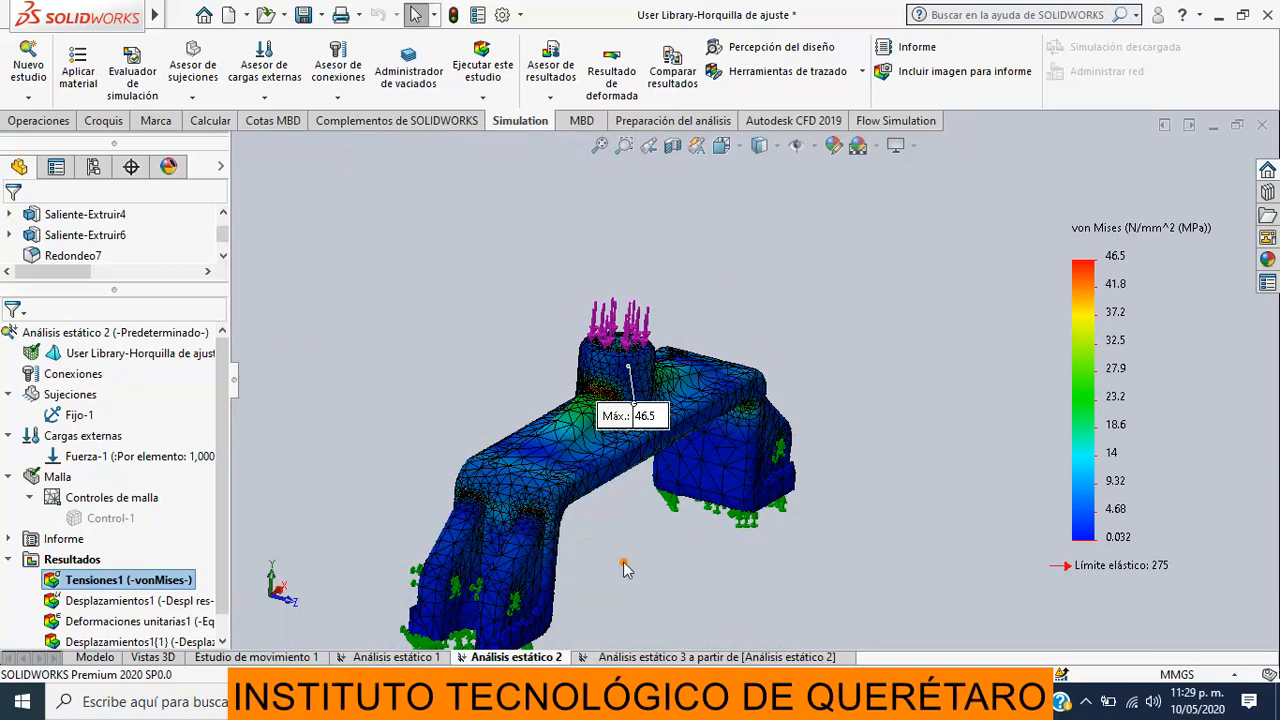
pyautogui.scroll(-6, 569, 502)
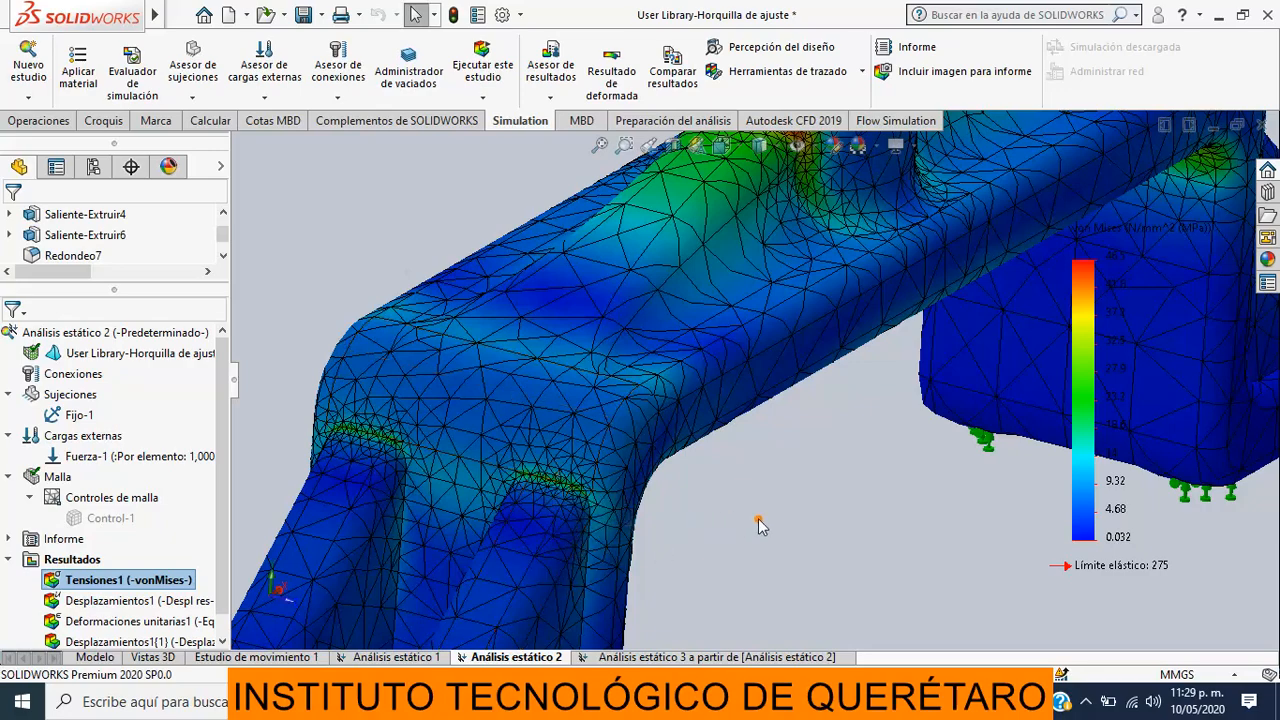
pyautogui.scroll(3, 941, 503)
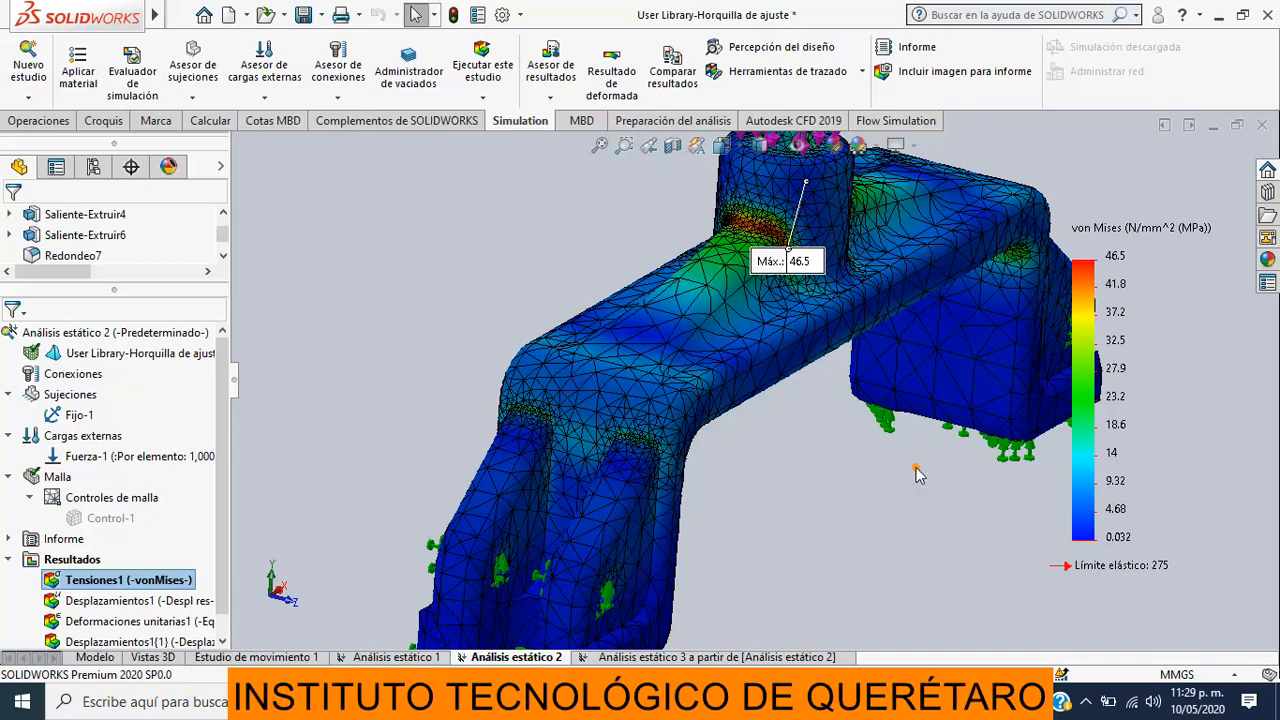
pyautogui.scroll(-3, 810, 498)
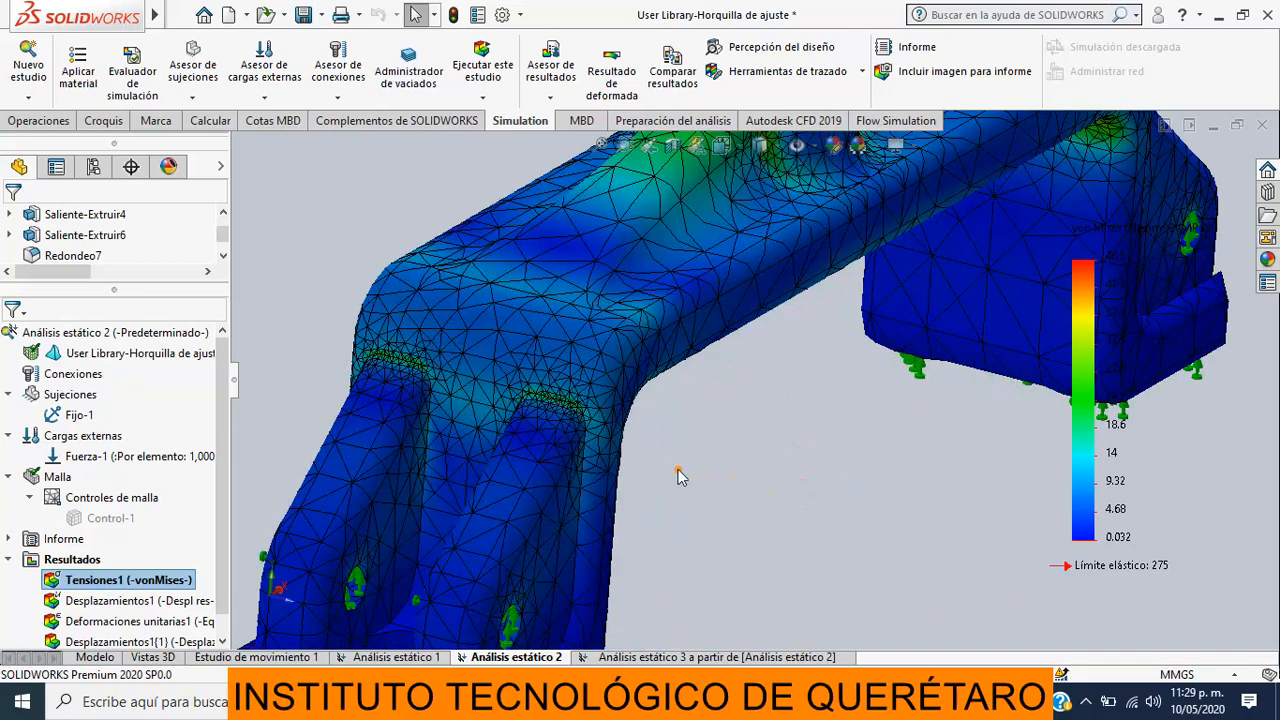
pyautogui.moveTo(757, 471); pyautogui.dragTo(661, 426, button='middle')
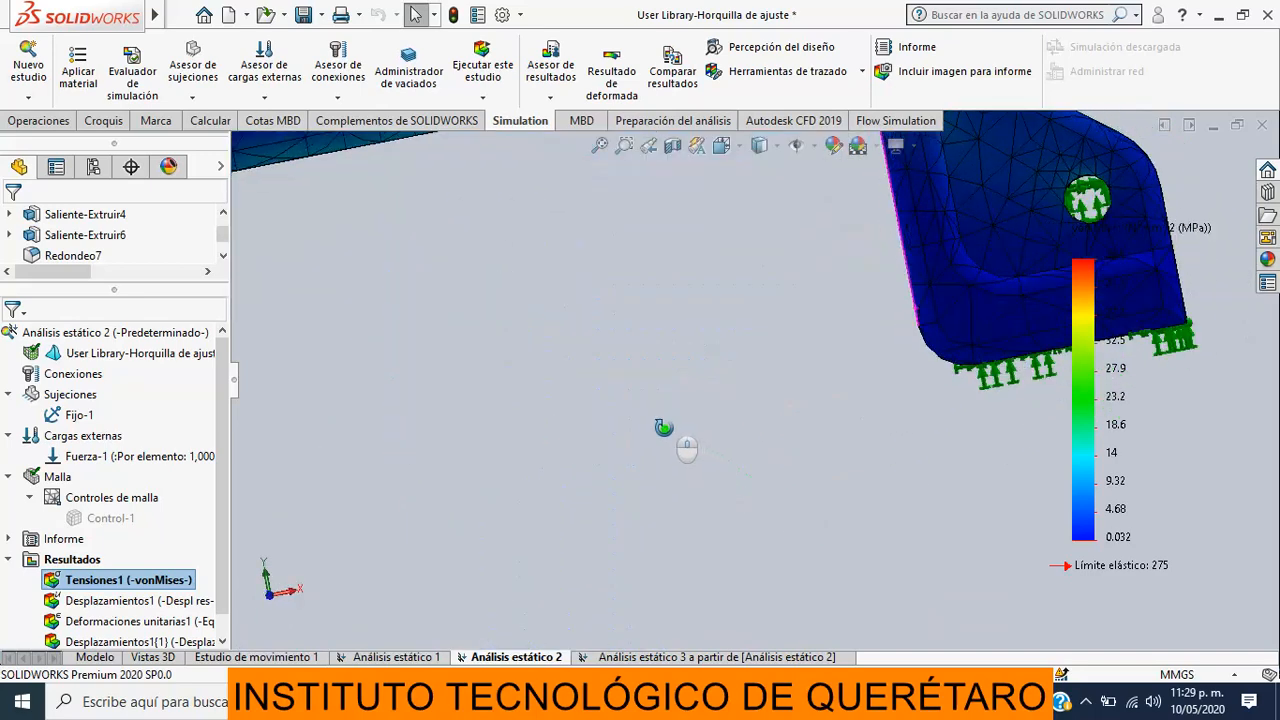
pyautogui.scroll(3, 717, 392)
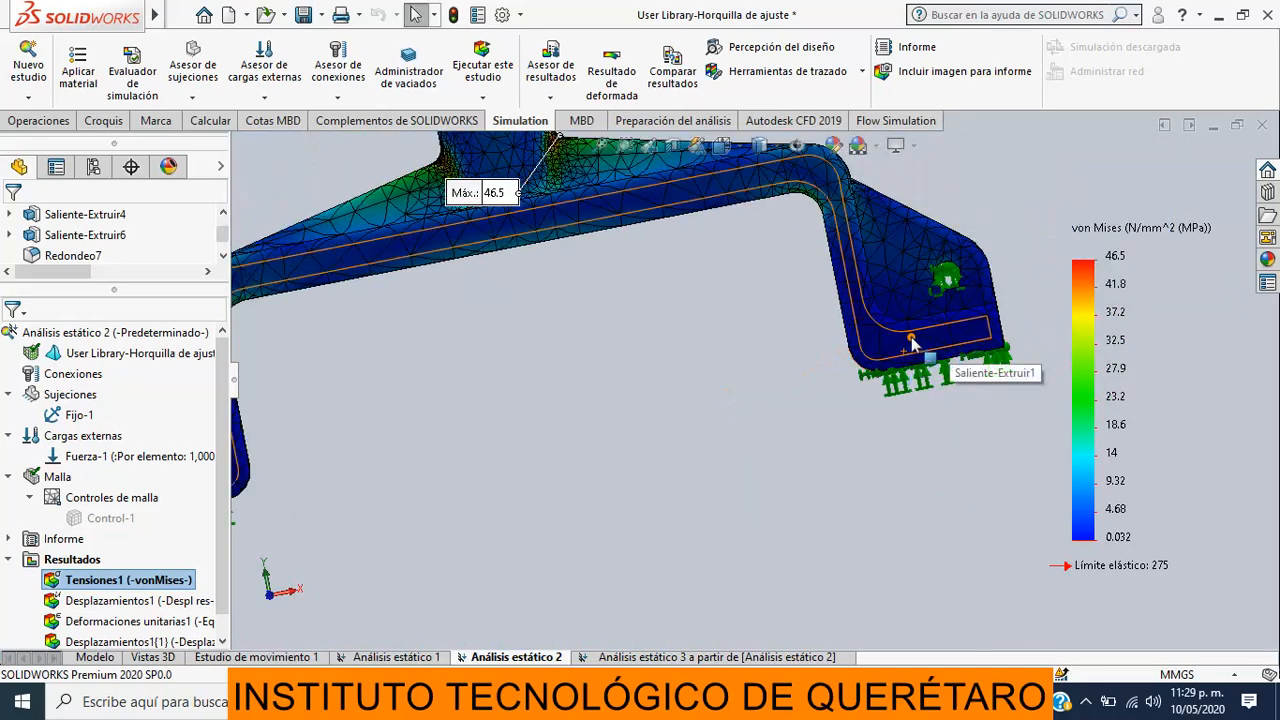
pyautogui.scroll(2, 936, 338)
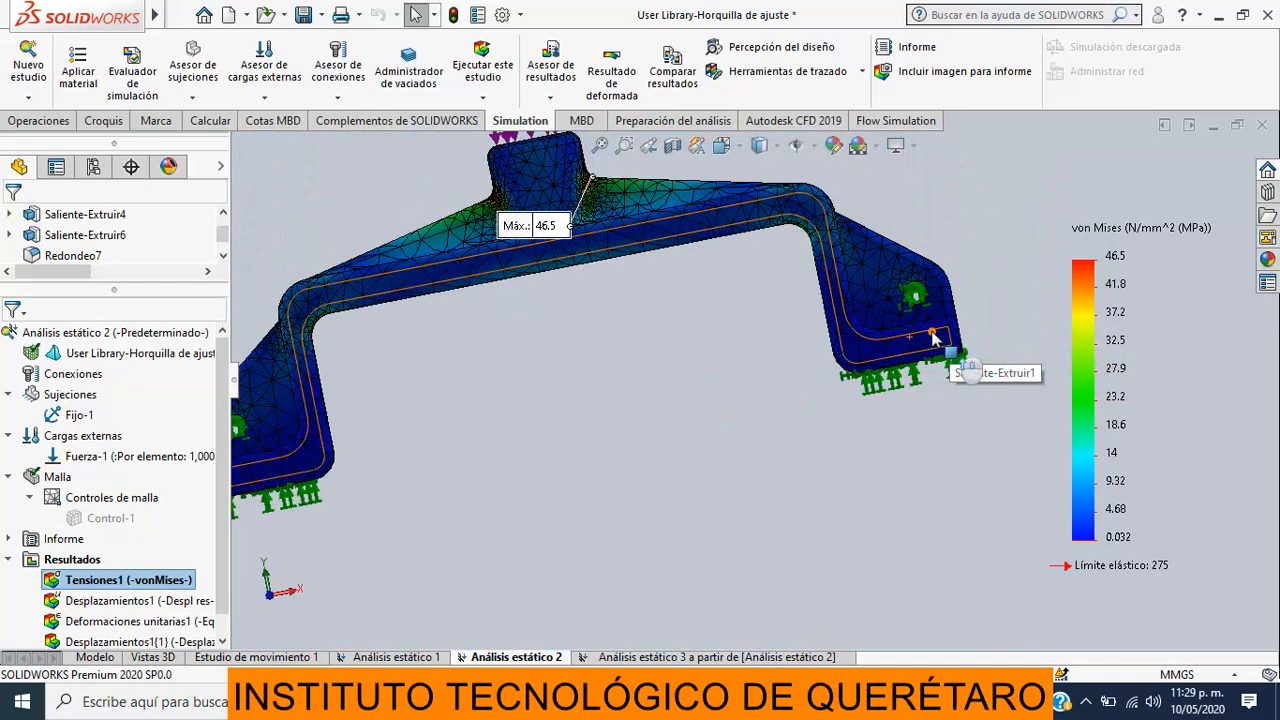
pyautogui.scroll(-5, 930, 362)
pyautogui.scroll(5, 860, 360)
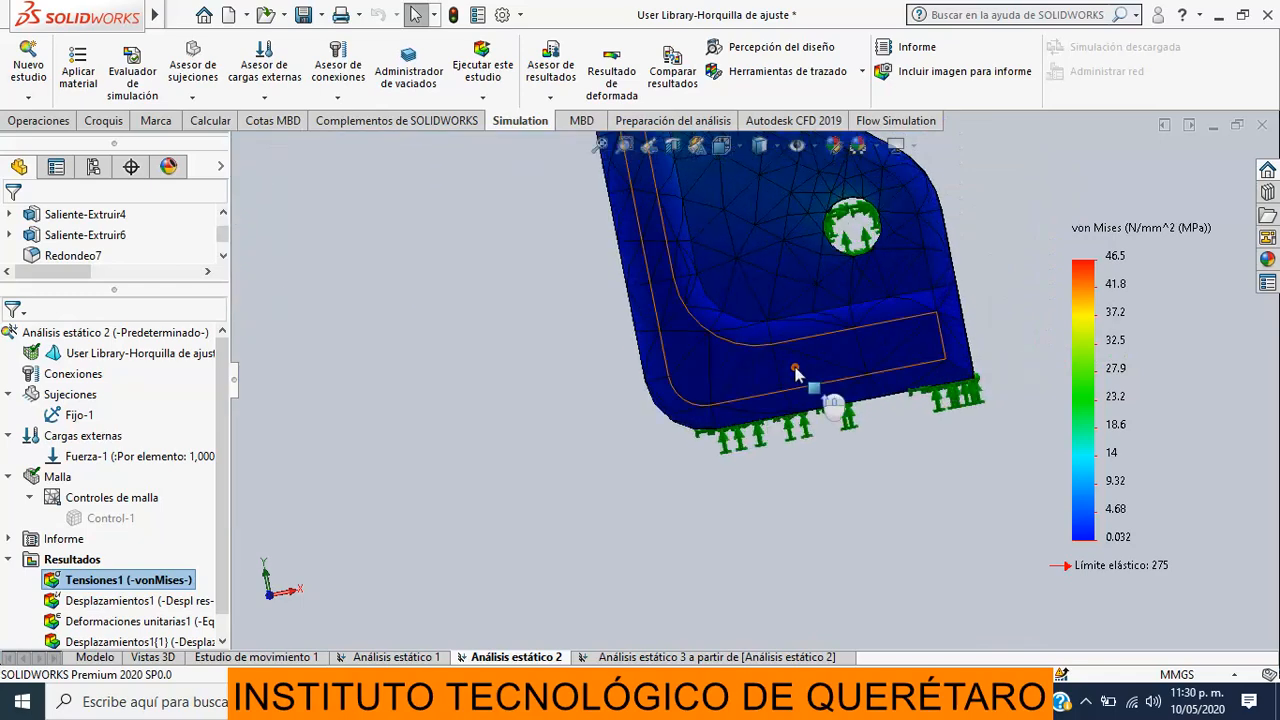
pyautogui.scroll(-6, 380, 330)
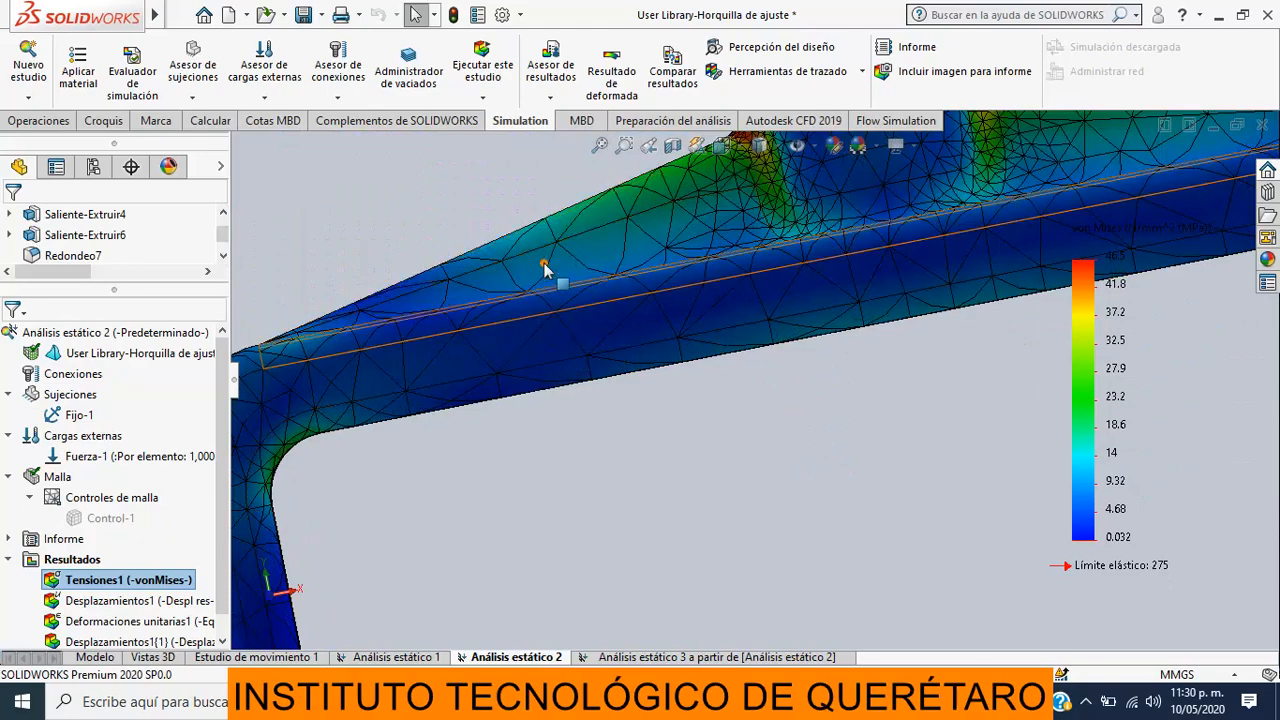
pyautogui.moveTo(606, 276)
pyautogui.mouseDown(button='middle')
pyautogui.moveTo(637, 293)
pyautogui.moveTo(595, 272)
pyautogui.mouseUp(button='middle')
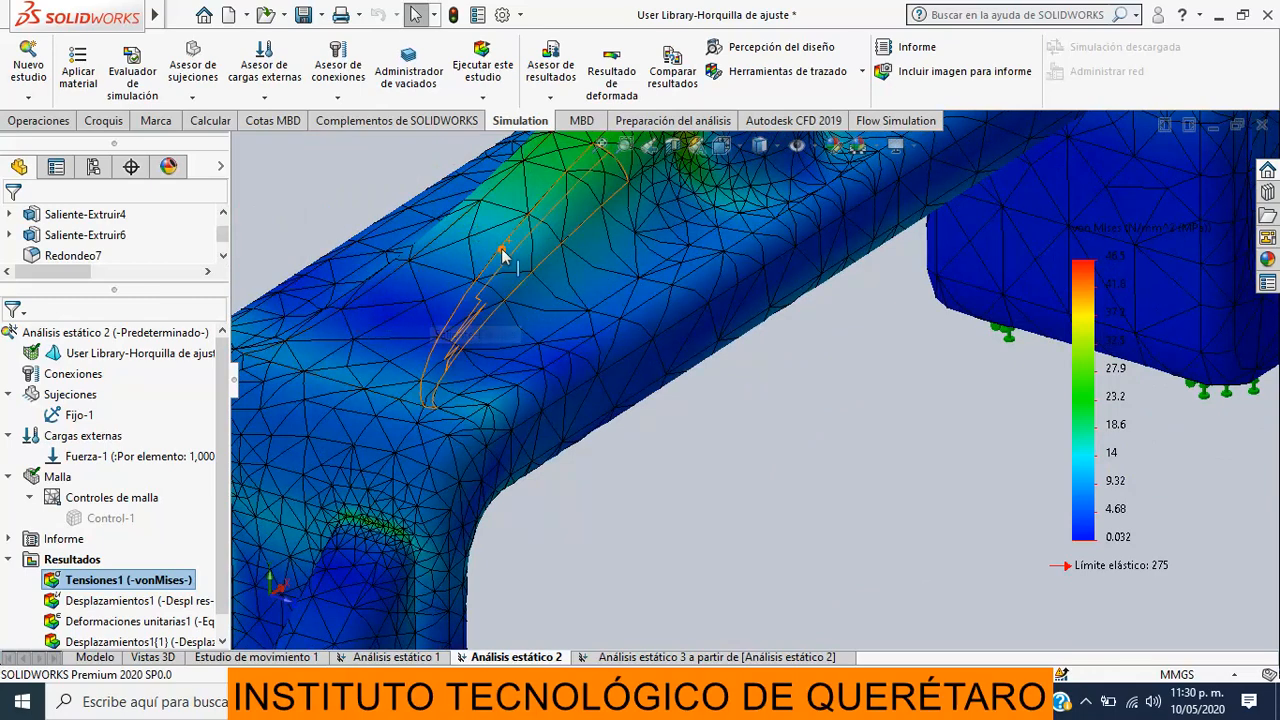
pyautogui.moveTo(491, 294); pyautogui.dragTo(487, 304, button='middle')
pyautogui.scroll(5, 487, 300)
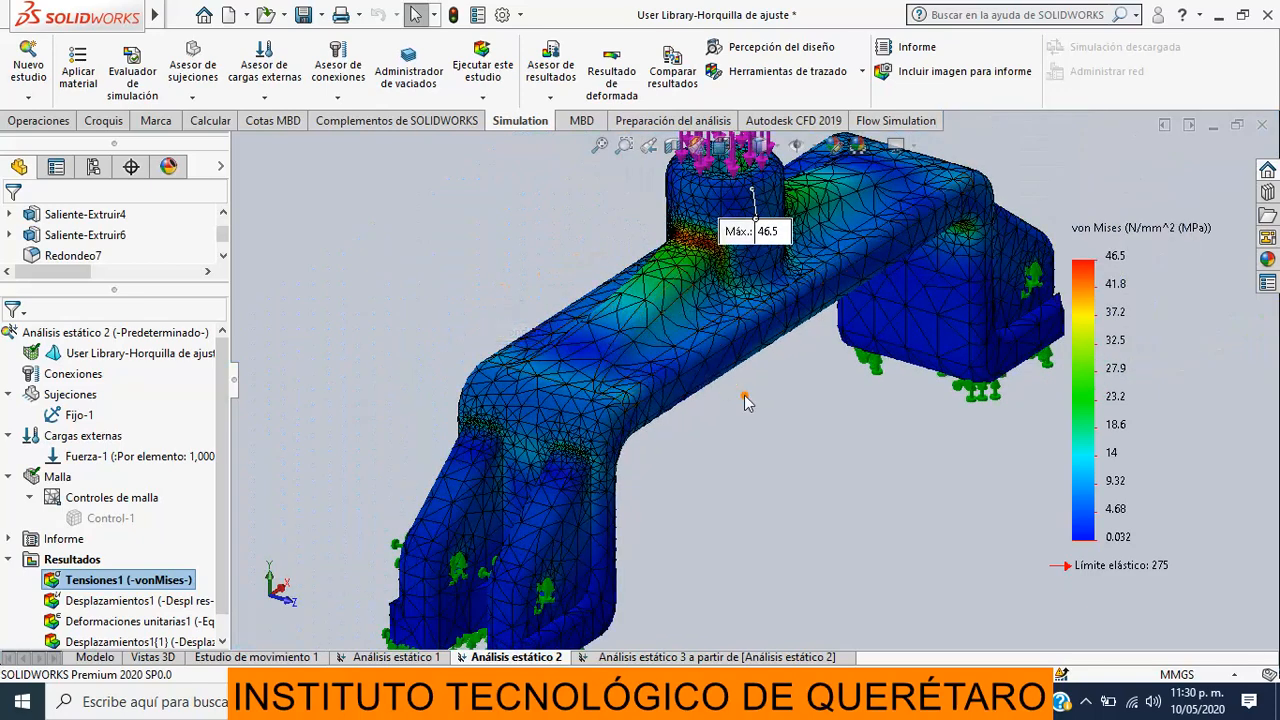
# Step: Switch to Análisis estático 3 and remesh the fork with the mesh density at its middle setting, discarding the study's existing results
pyautogui.scroll(2, 810, 432)
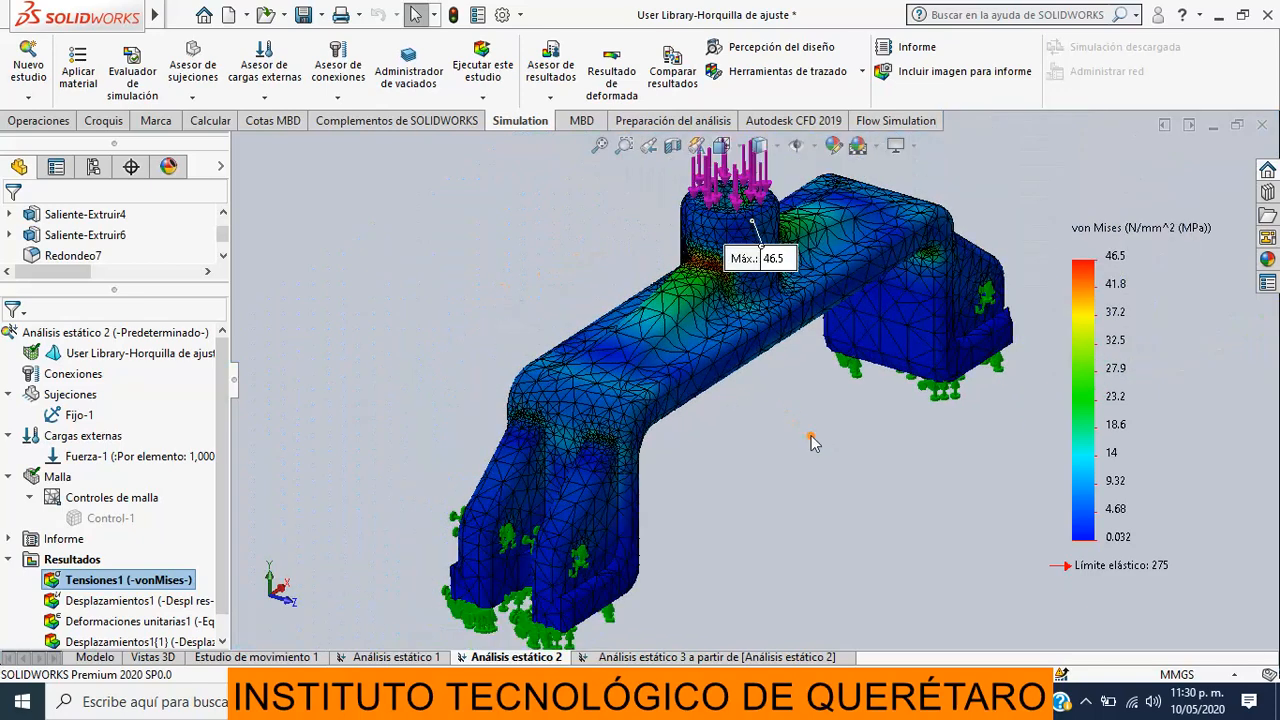
pyautogui.click(648, 657)
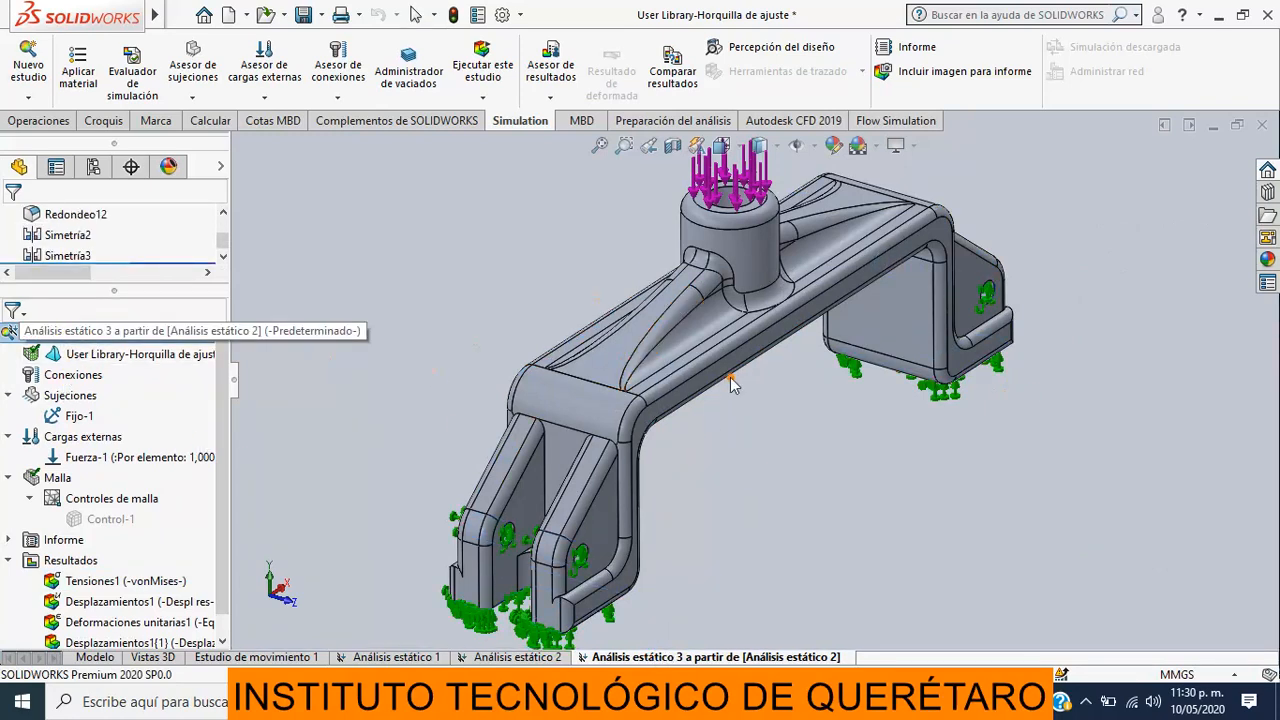
pyautogui.rightClick(38, 480)
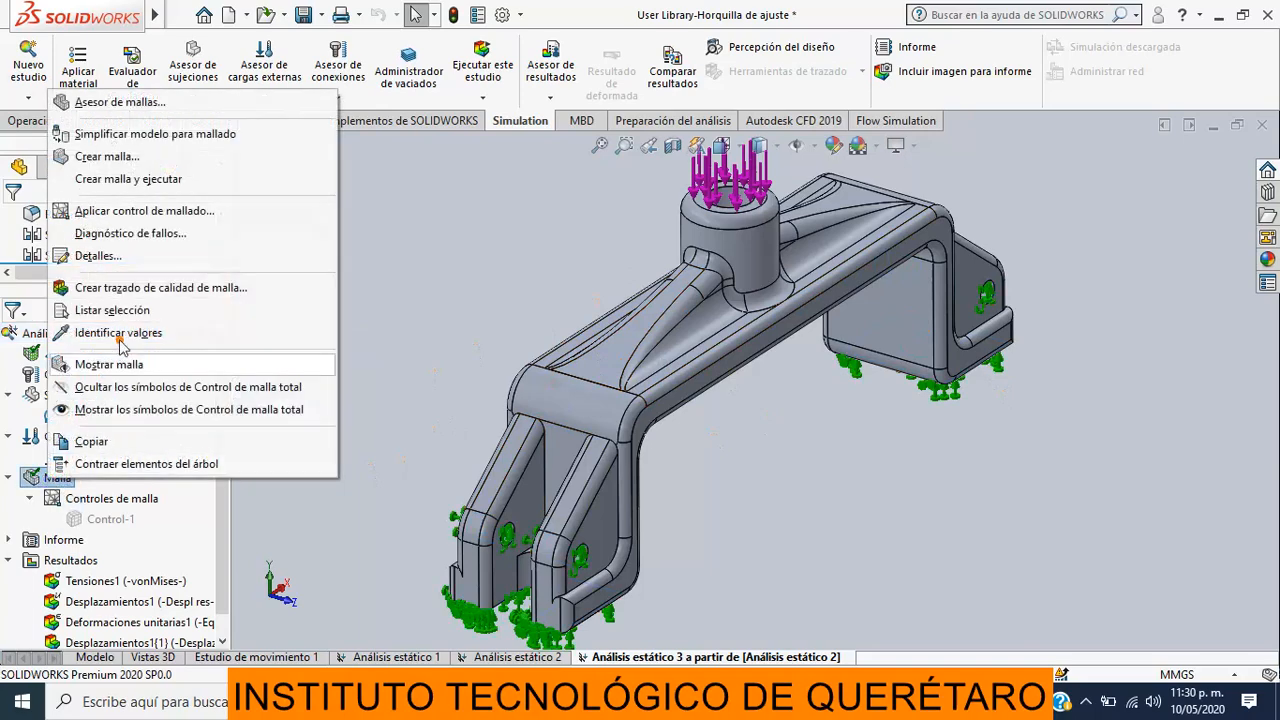
pyautogui.click(108, 157)
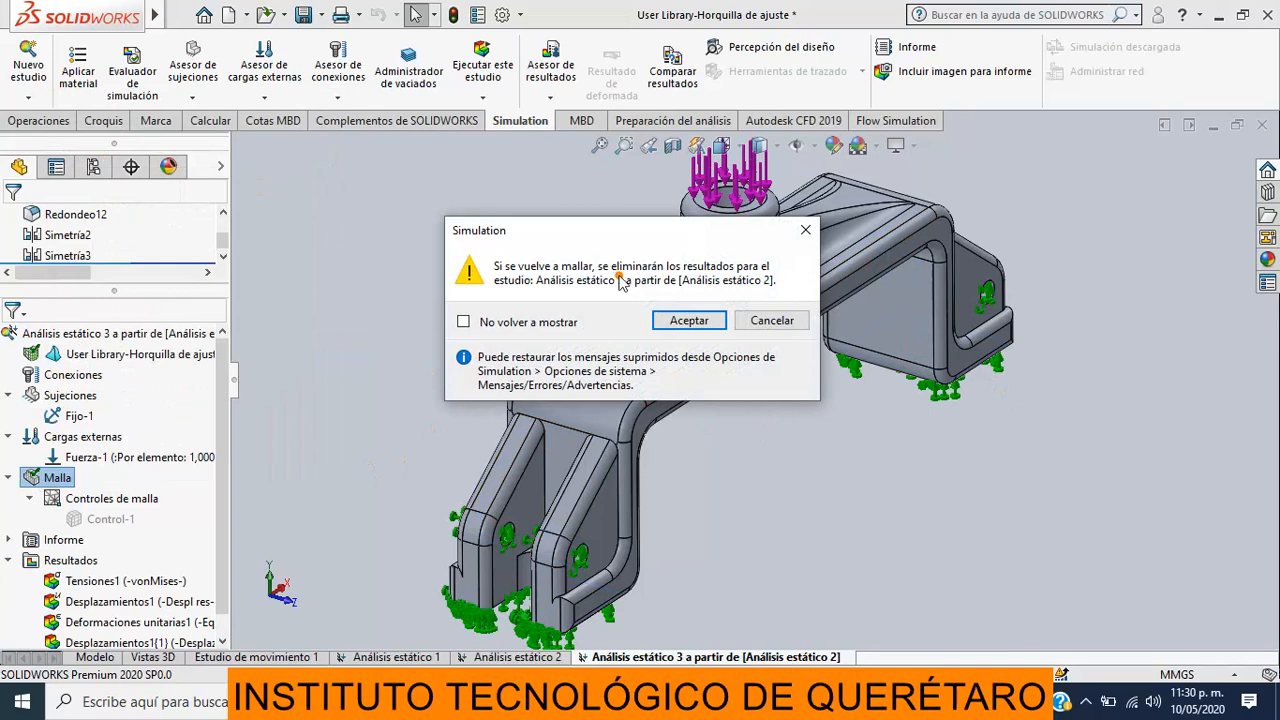
pyautogui.click(689, 322)
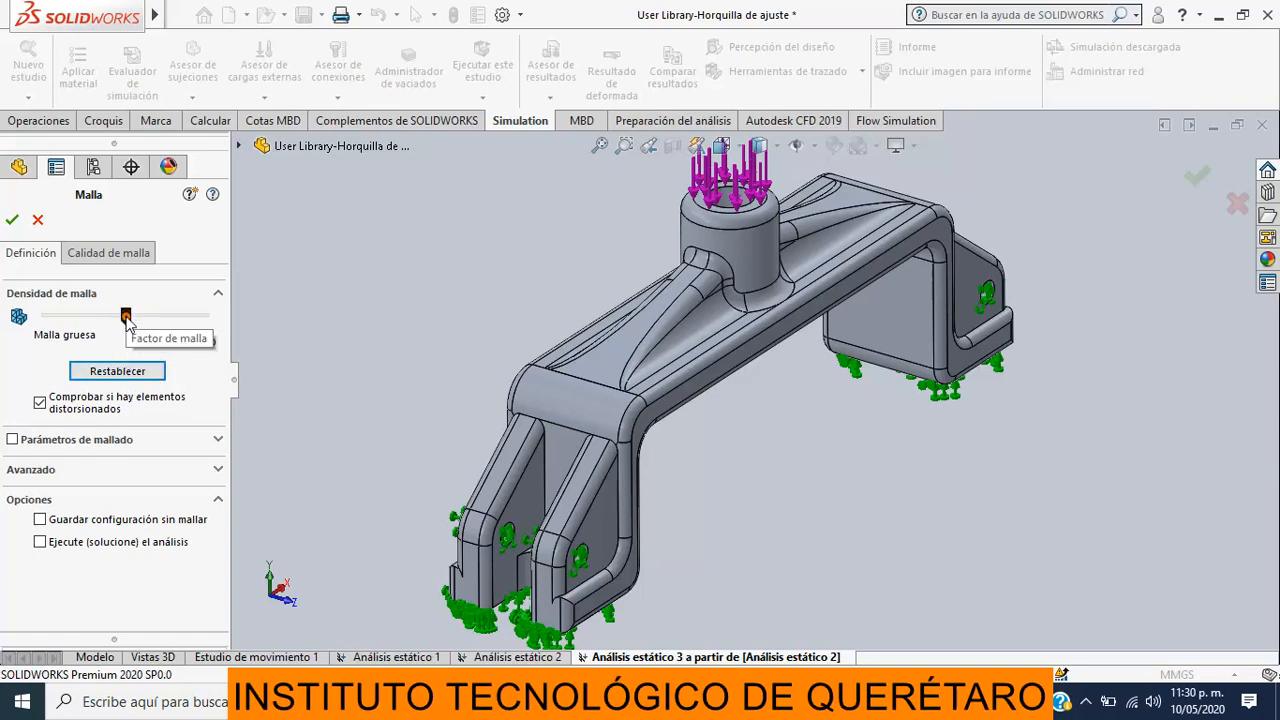
pyautogui.click(12, 221)
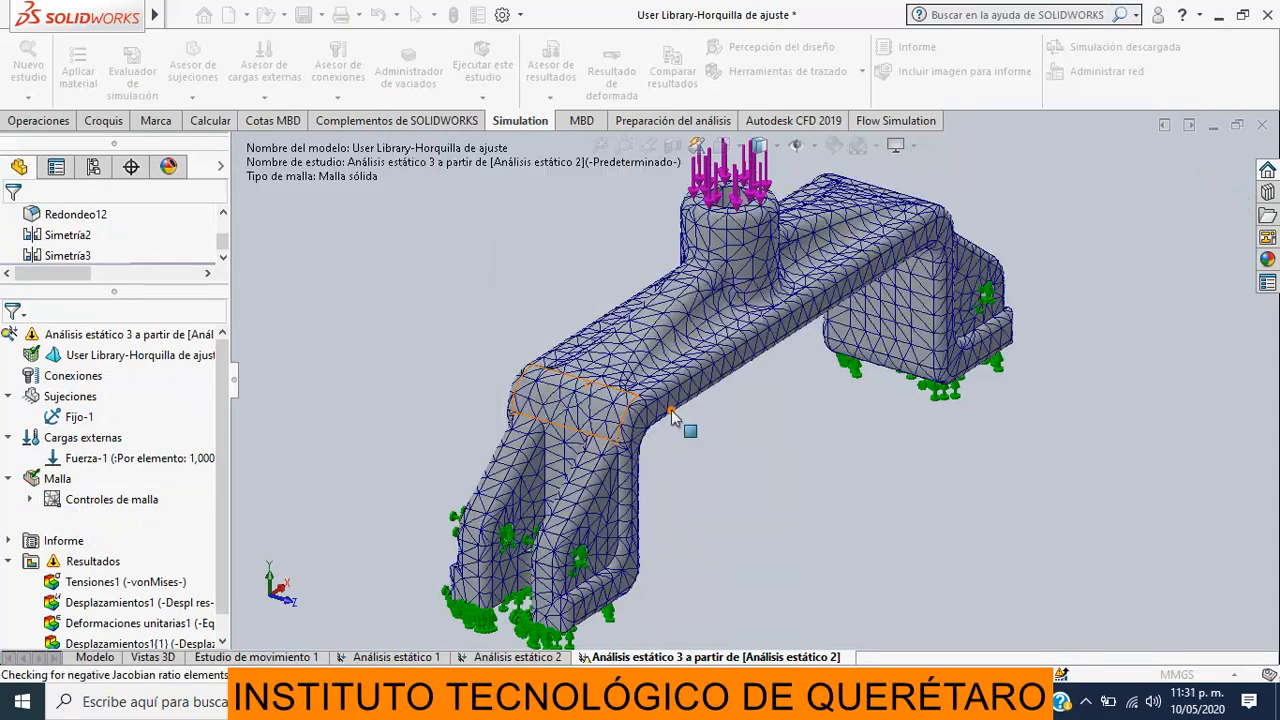
# Step: Set Análisis estático 3's adaptive solution to Método-p, stopping when Tensiones von Mises (RMS) change 1% or less, with a maximum of 4 loops
pyautogui.rightClick(62, 338)
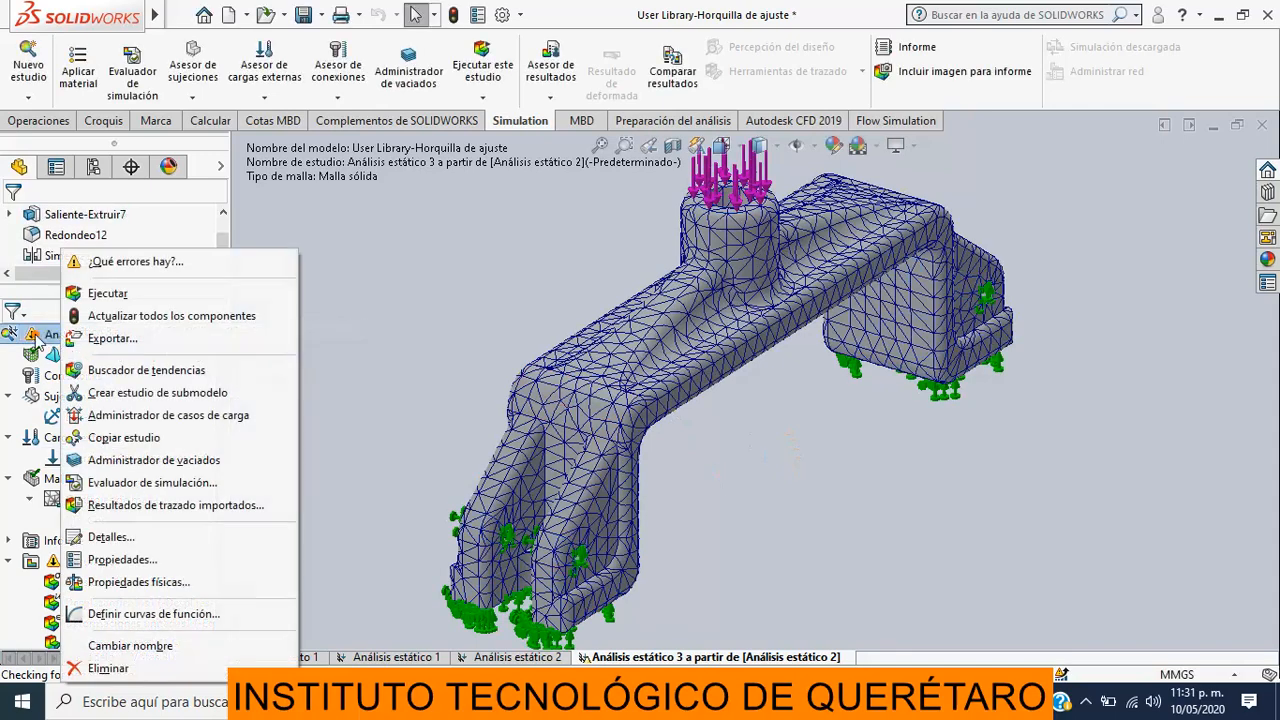
pyautogui.click(121, 560)
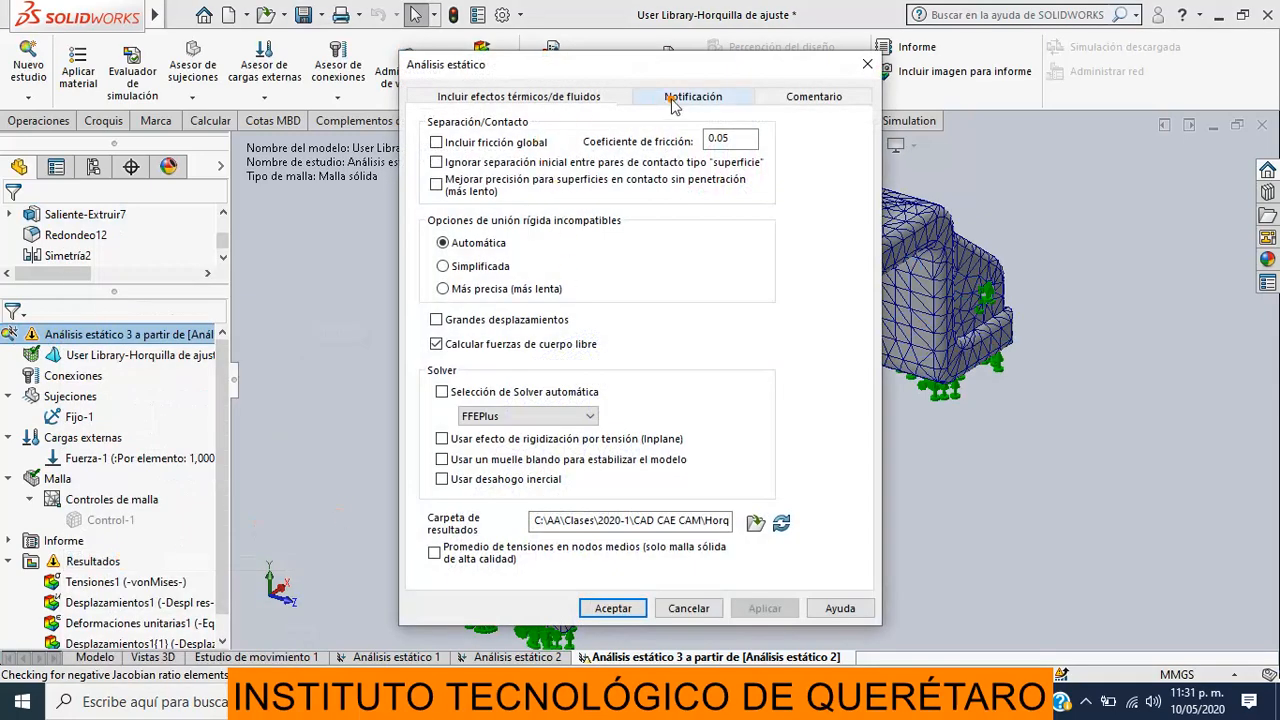
pyautogui.click(716, 105)
pyautogui.click(698, 94)
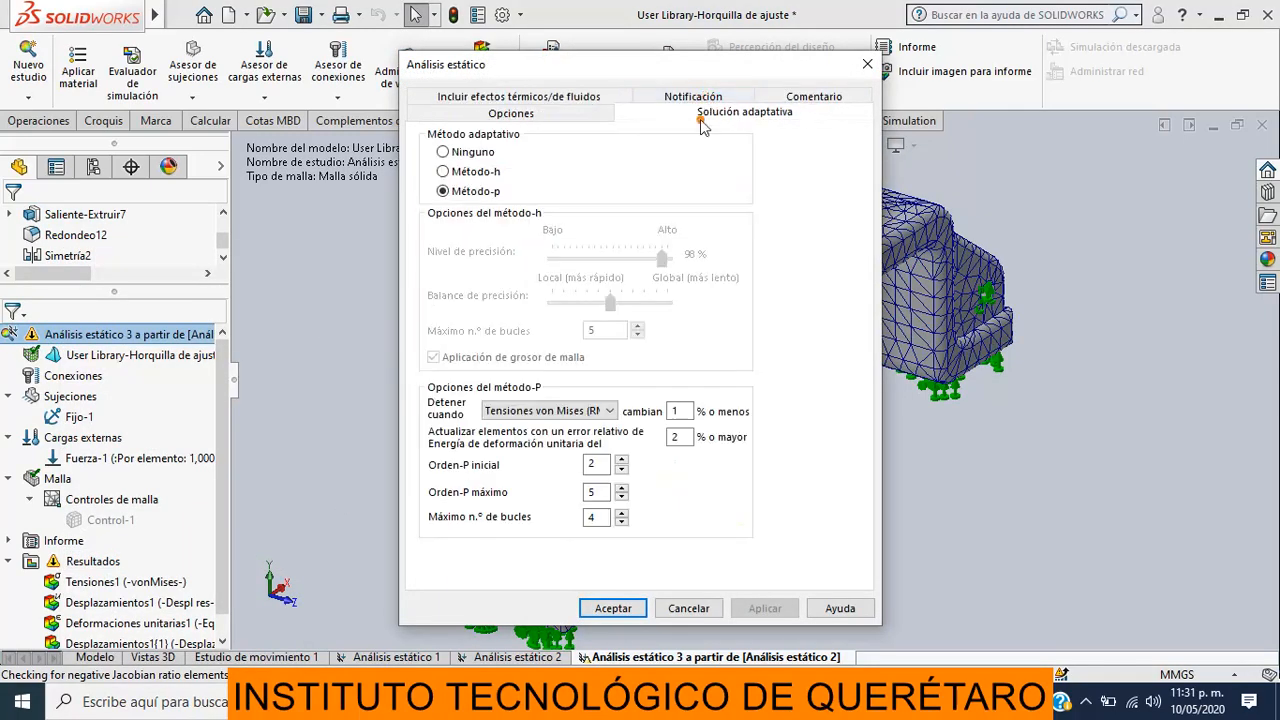
pyautogui.click(610, 411)
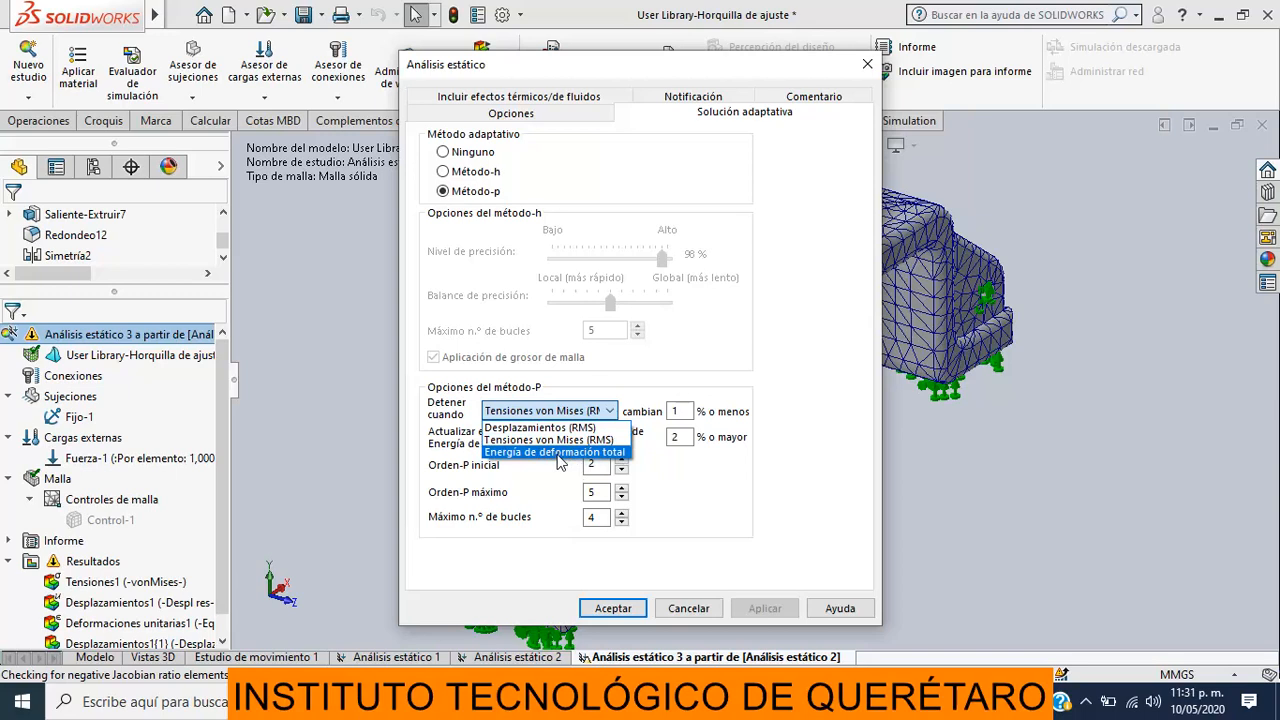
pyautogui.click(568, 441)
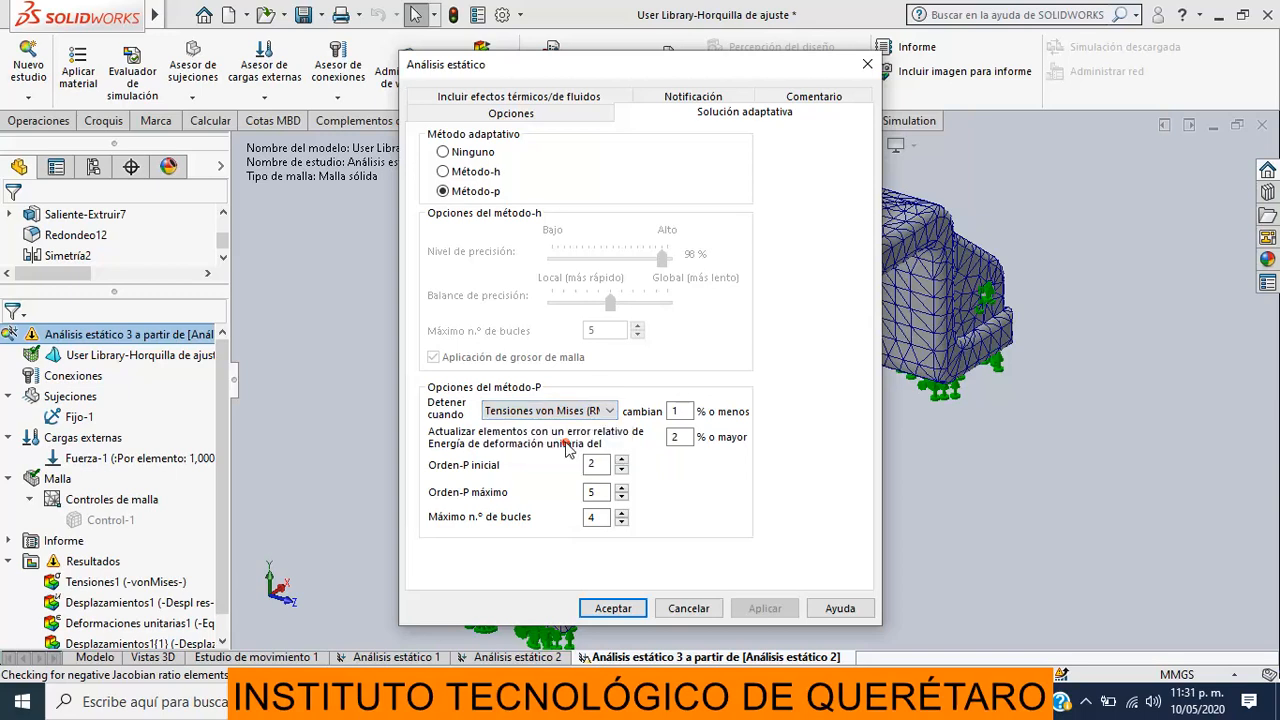
pyautogui.click(680, 411)
pyautogui.moveTo(600, 517); pyautogui.dragTo(568, 516)
pyautogui.click(631, 614)
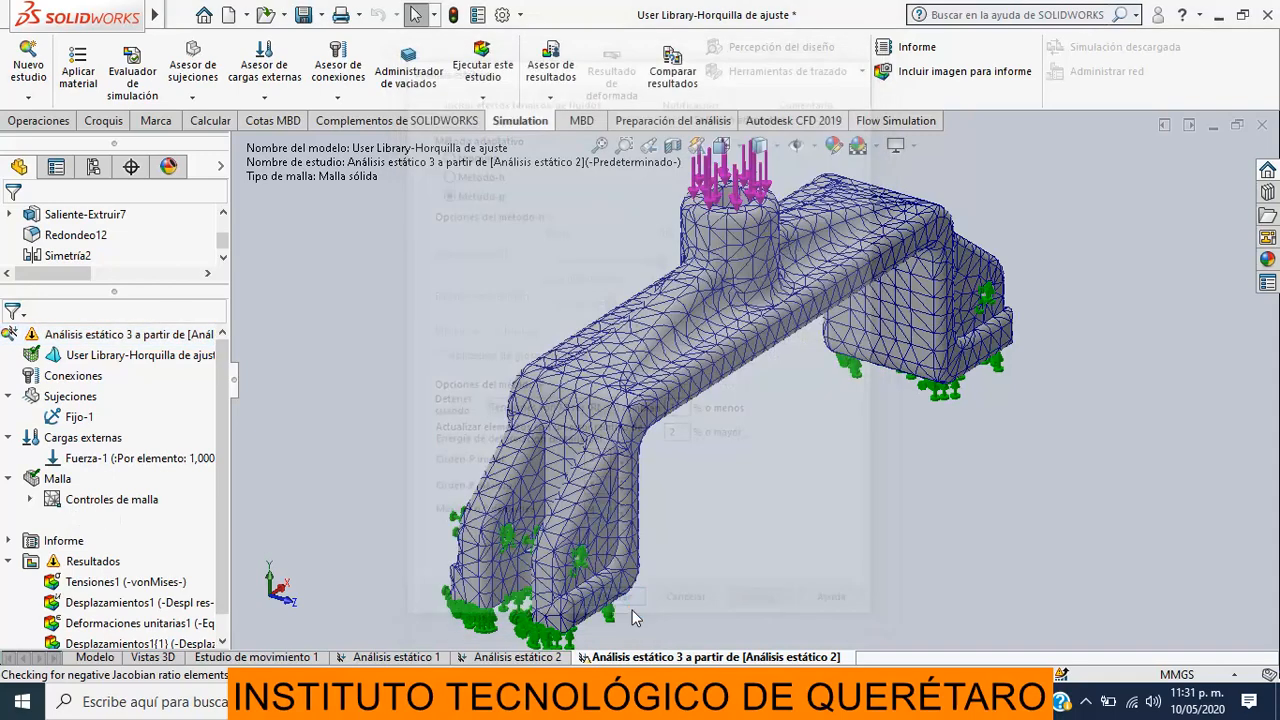
# Step: Run Análisis estático 3, continuing despite the out-of-limit Jacobian ratio, and move the maximum-stress label clear of the fork
pyautogui.click(478, 66)
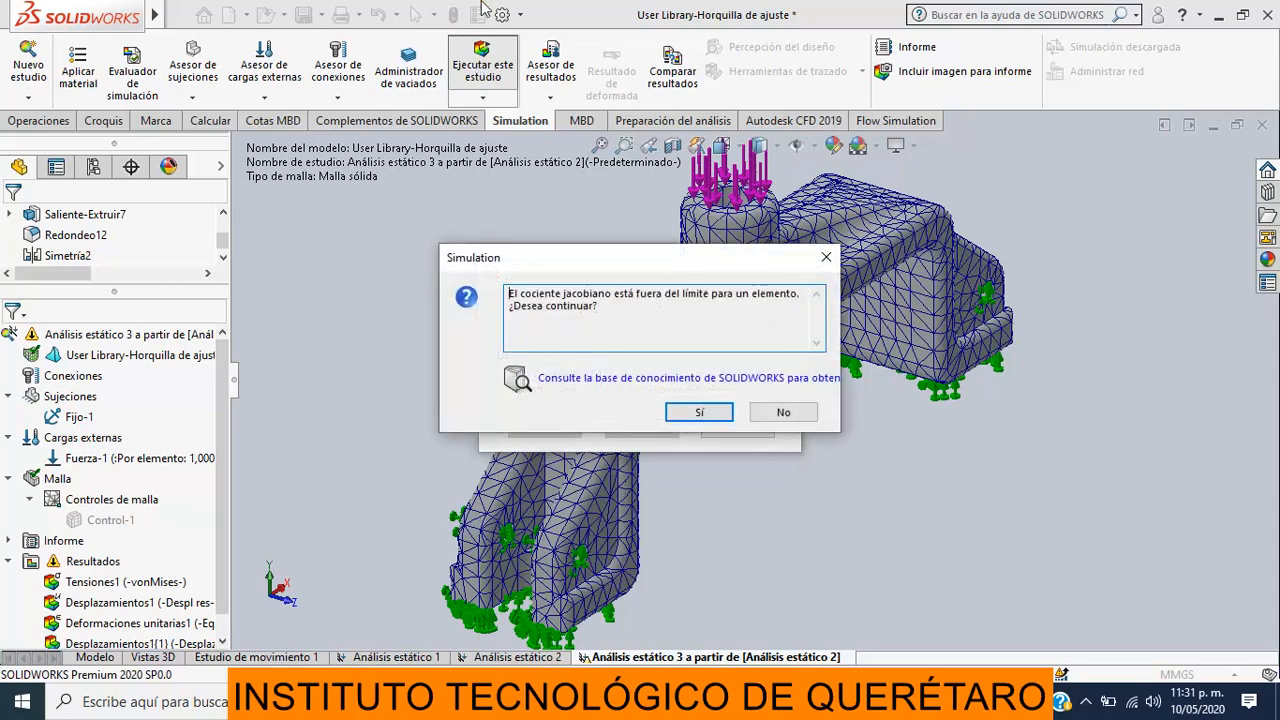
pyautogui.moveTo(616, 266); pyautogui.dragTo(623, 412)
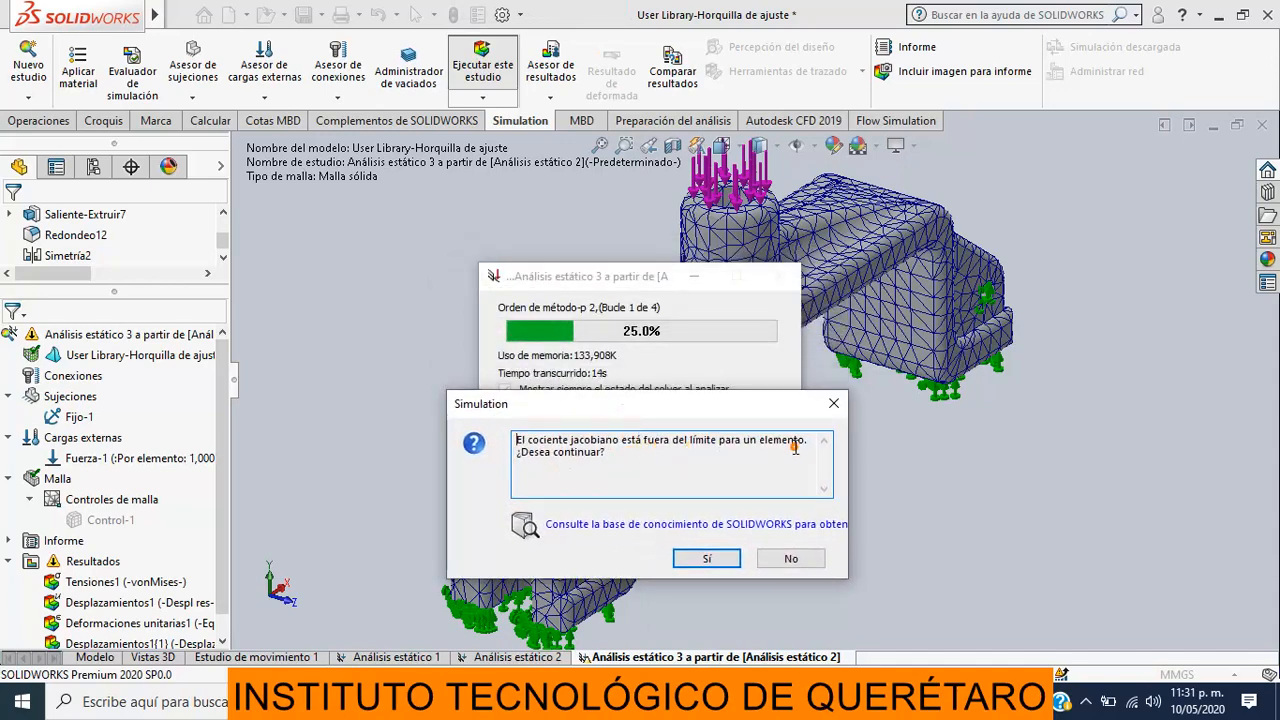
pyautogui.click(707, 561)
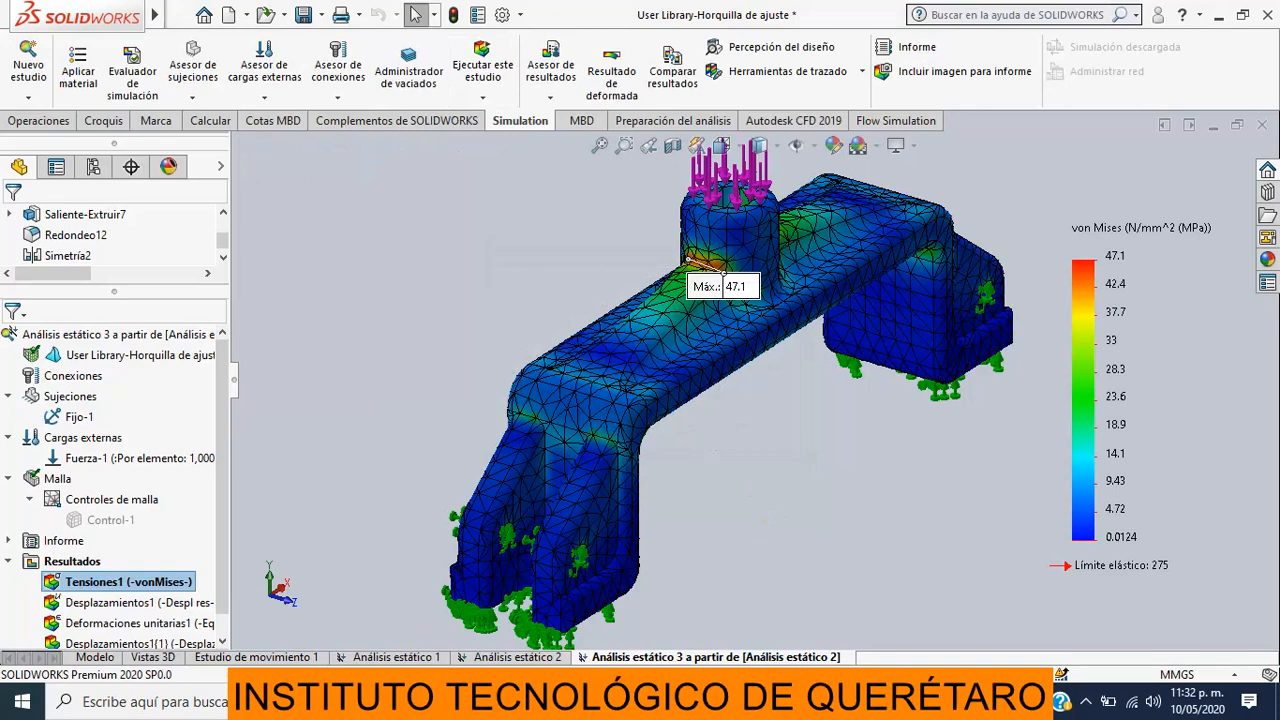
pyautogui.moveTo(735, 287); pyautogui.dragTo(506, 230)
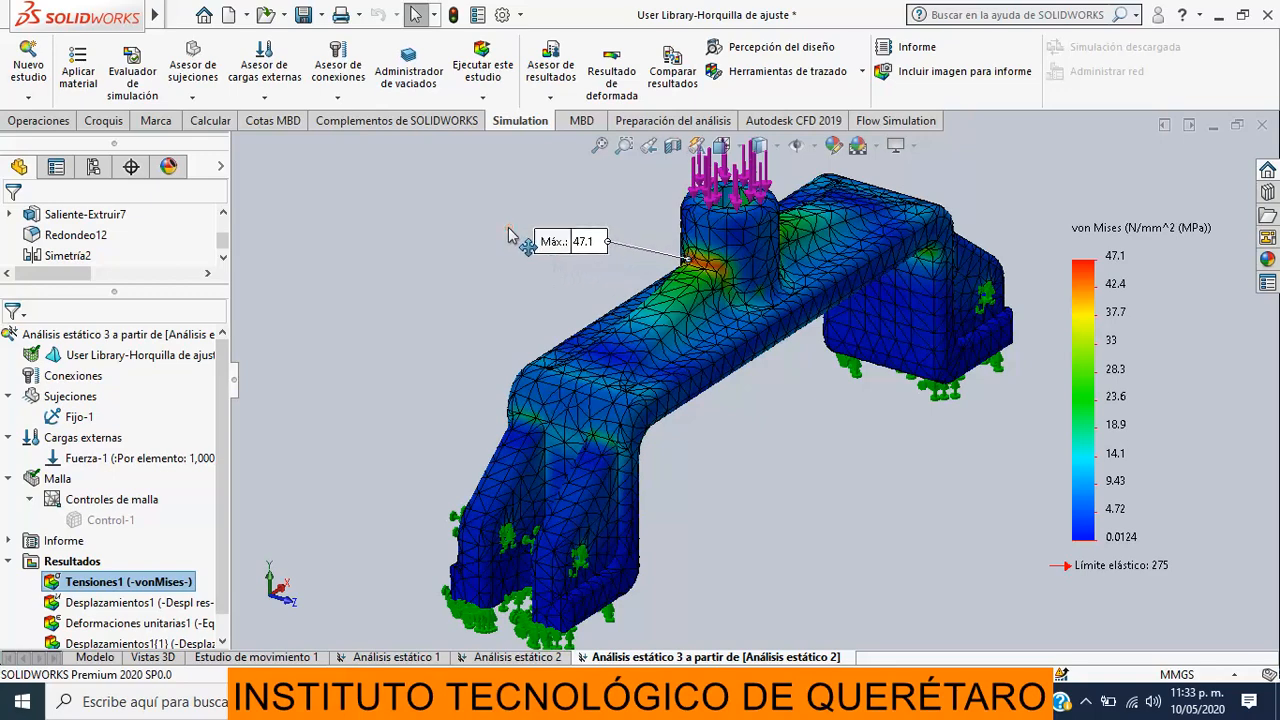